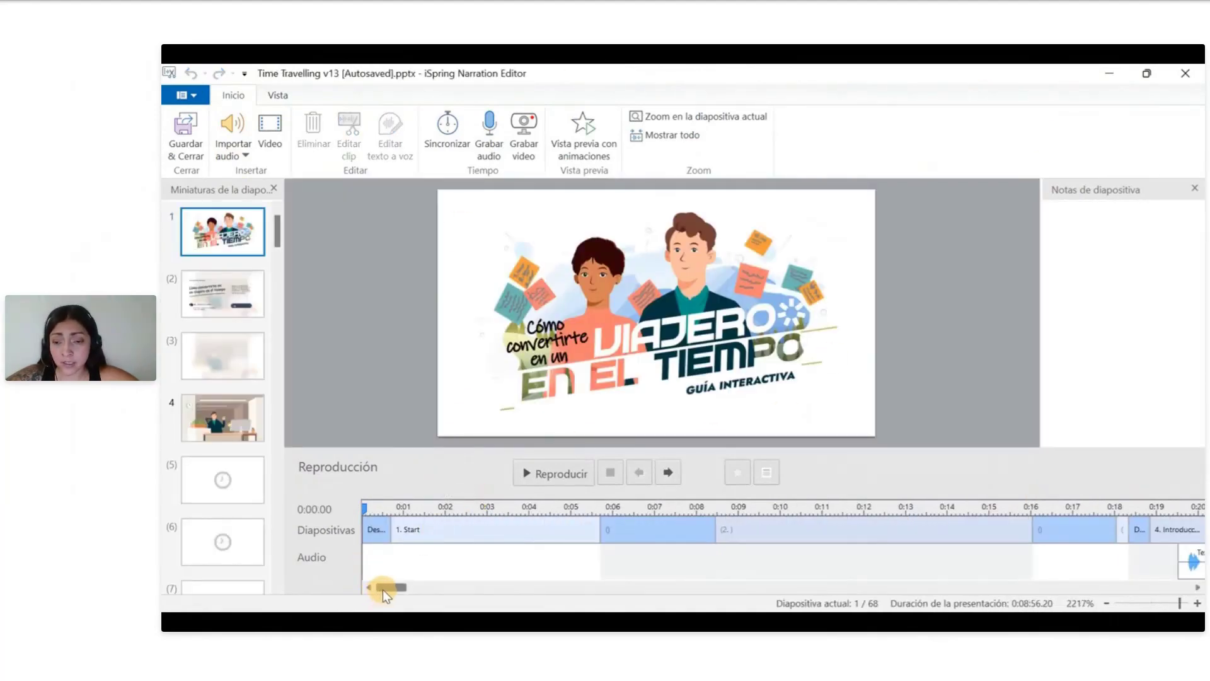
Delete the first text-to-speech audio clip from the timeline under slide 4, "Introducción".
scroll(383, 588, "right", 10)
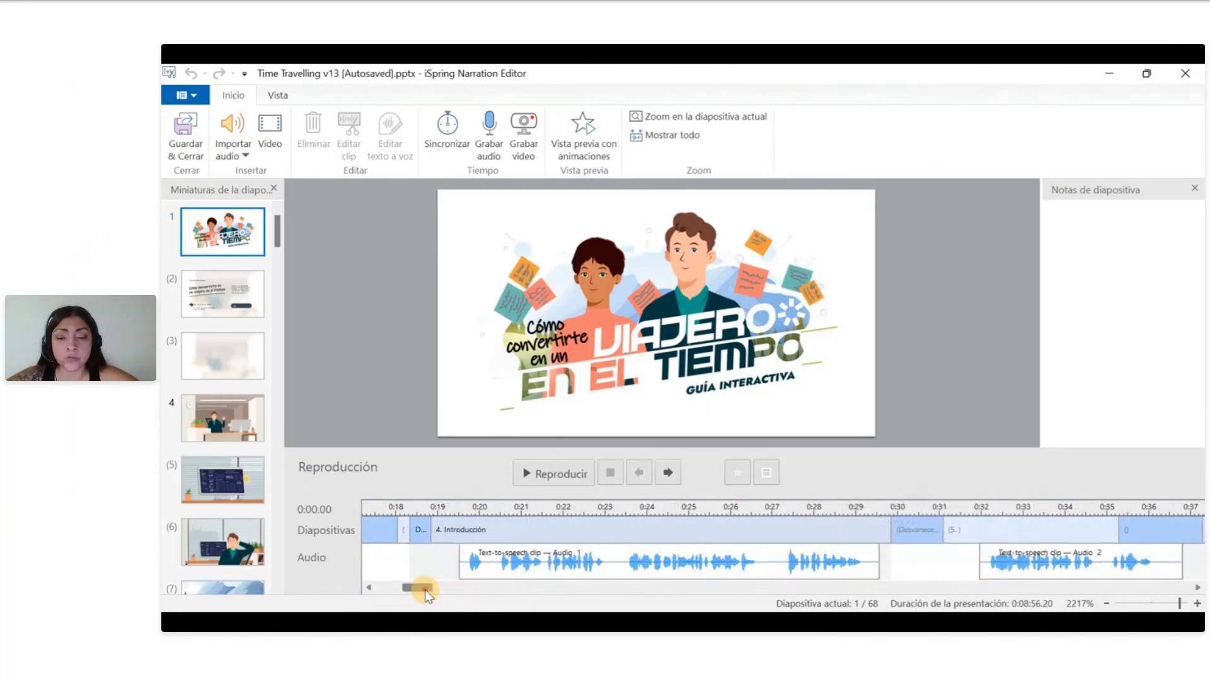
mouse_move(425, 588)
left_mouse_down()
mouse_move(460, 585)
mouse_move(423, 583)
left_mouse_up()
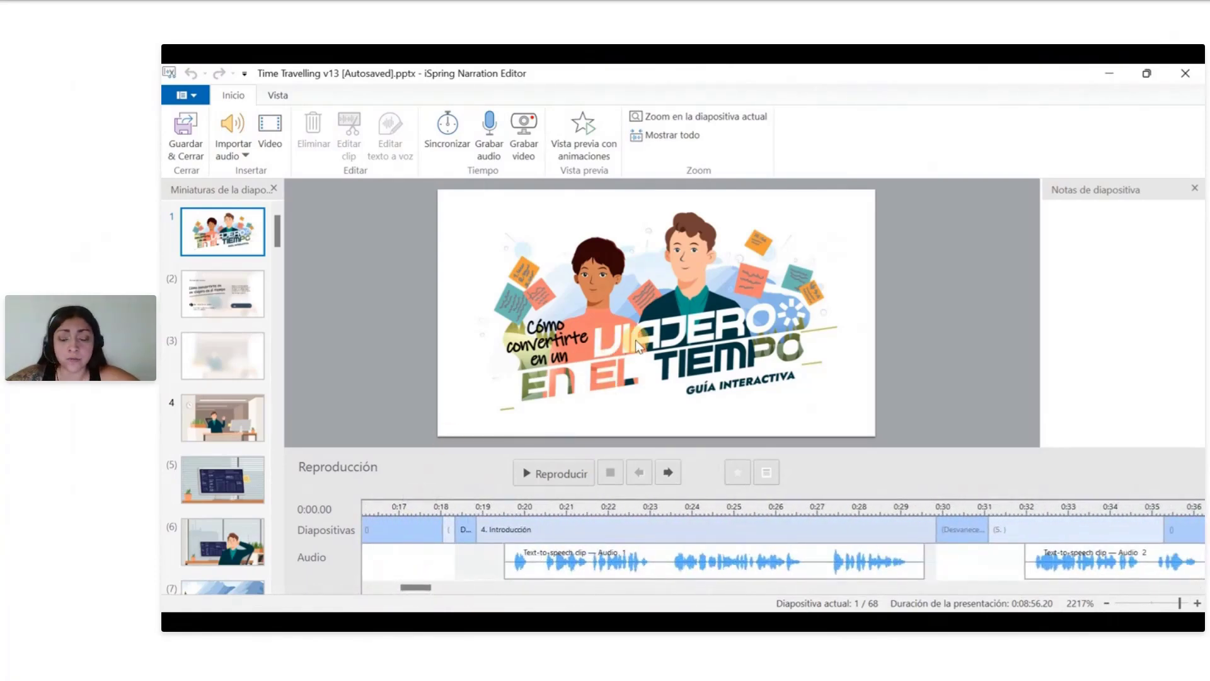
left_click(621, 561)
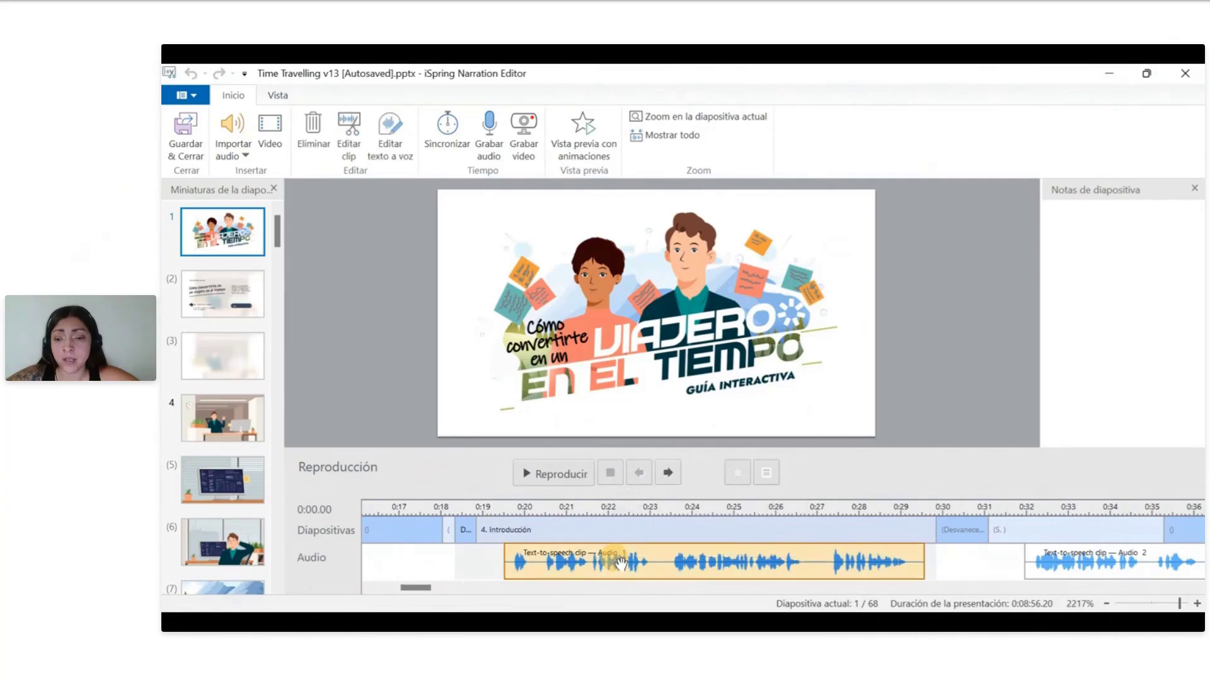
left_click(308, 134)
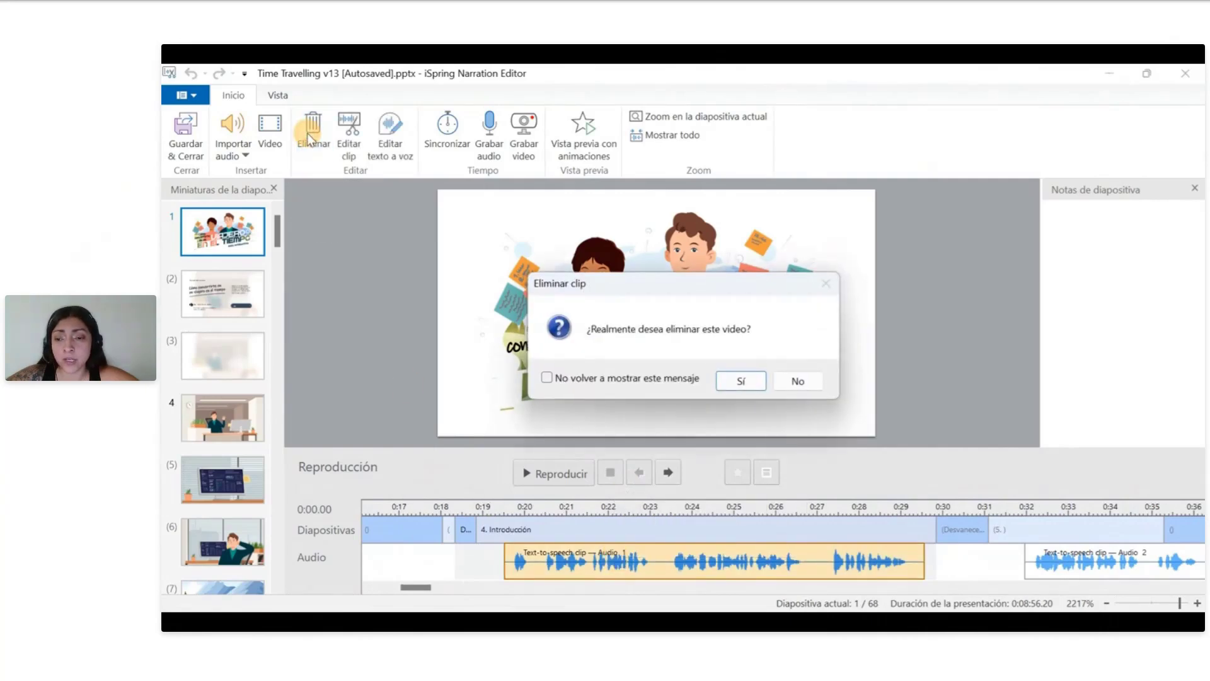
left_click(725, 381)
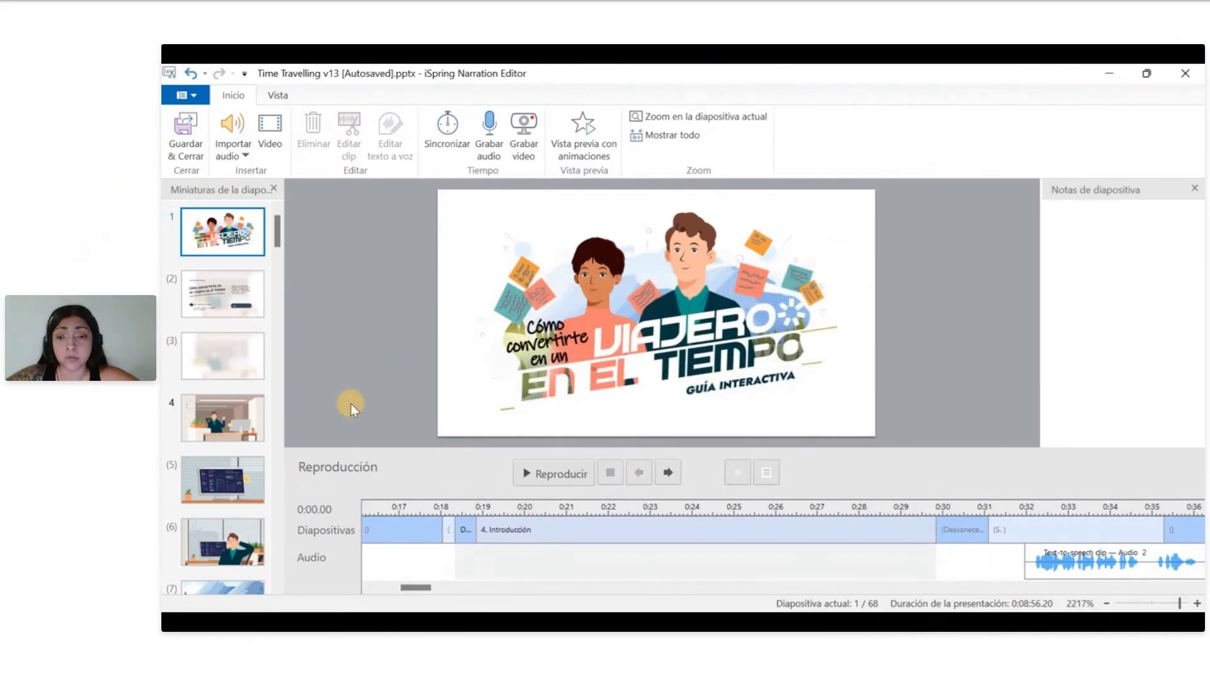
Select slide 4 and move the playhead to 0:18.84, where its "Introducción" segment starts.
left_click(253, 439)
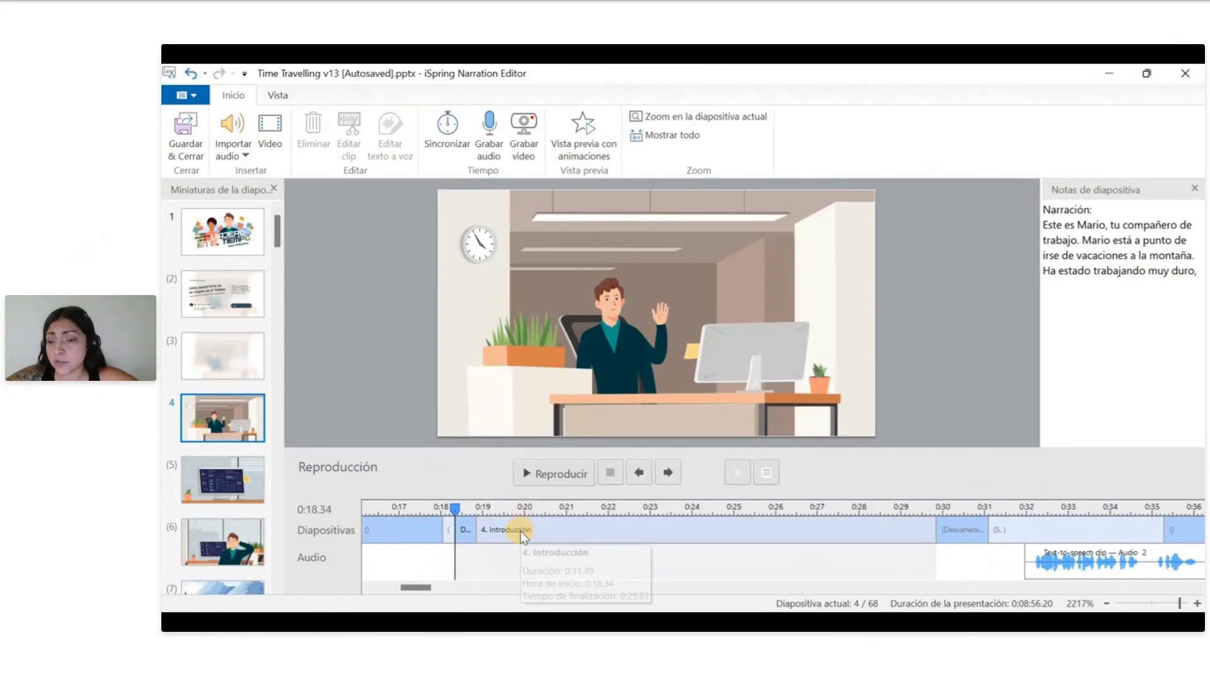
left_click(520, 529)
left_click(481, 531)
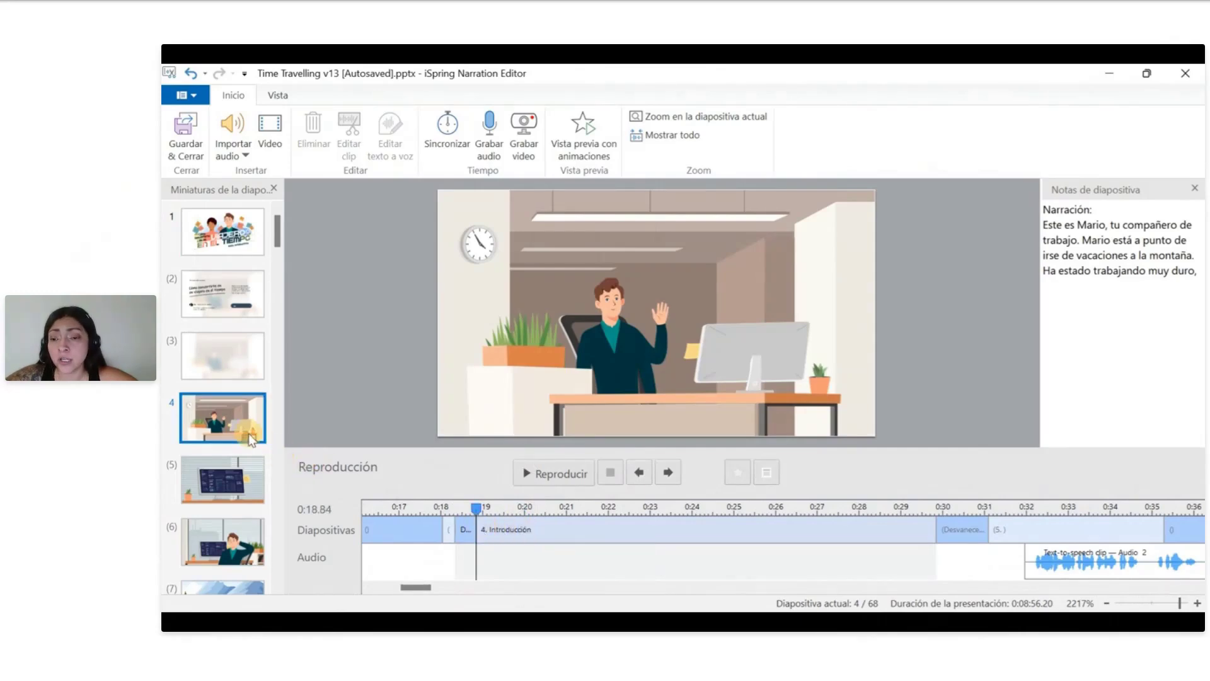
Start a new text-to-speech audio for slide 4 and fill its text from the slide notes.
left_click(197, 290)
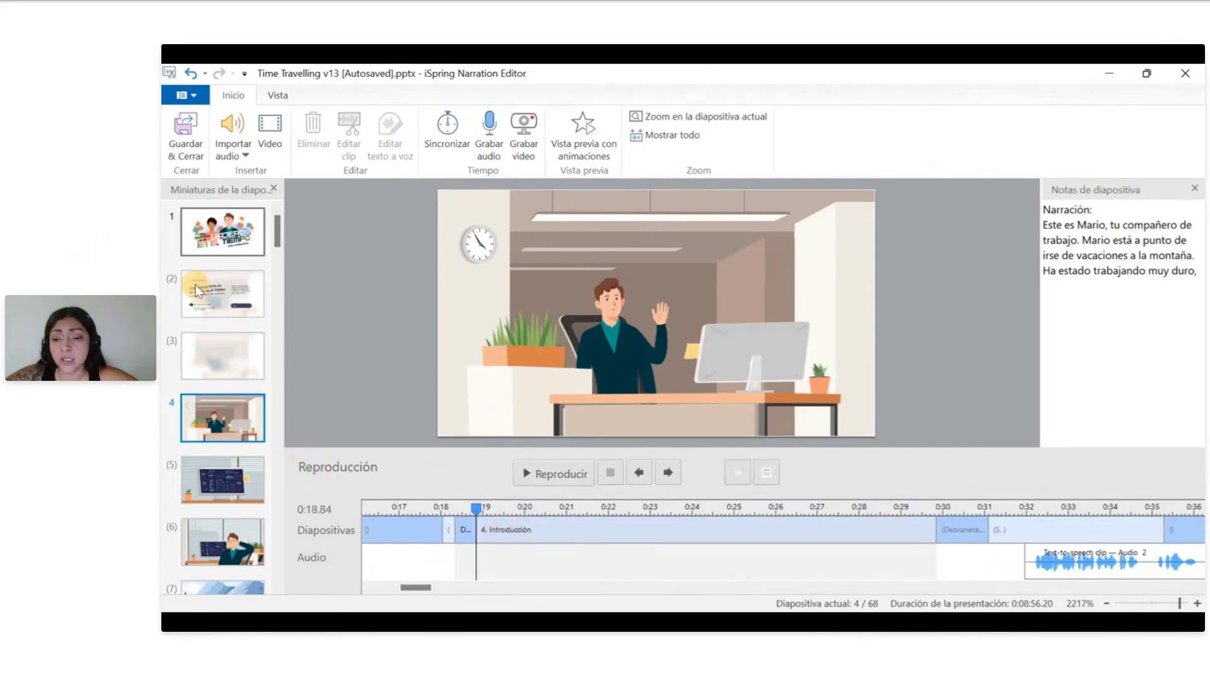
left_click(239, 158)
left_click(244, 191)
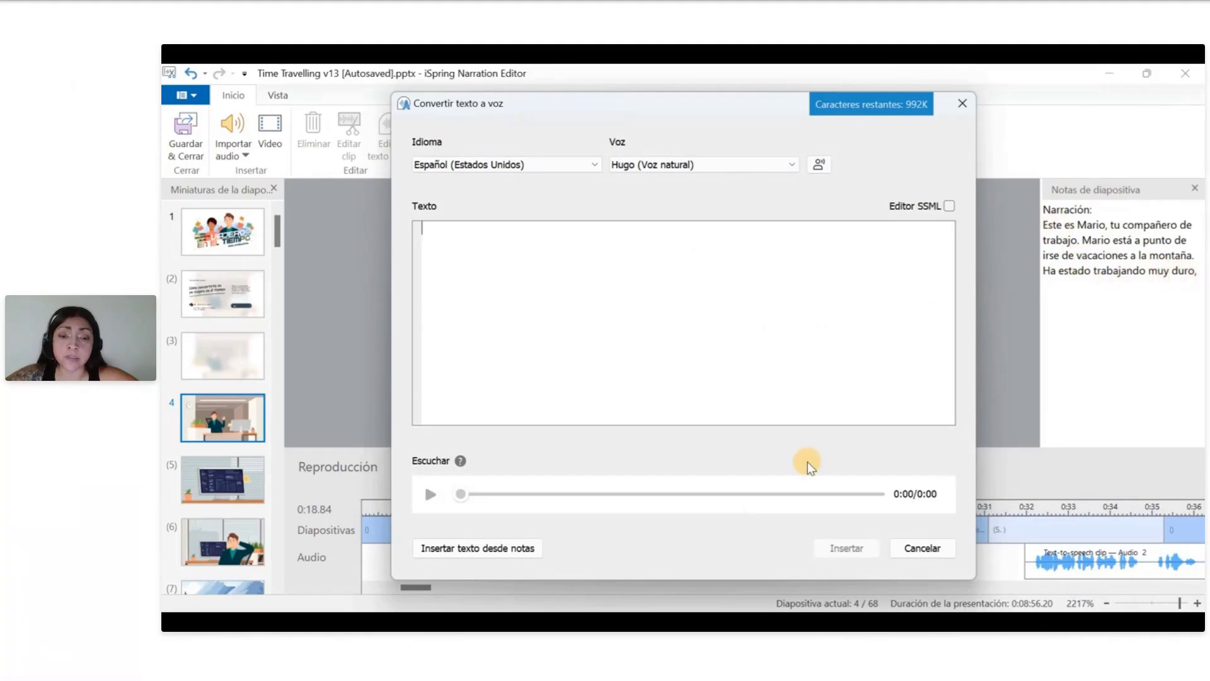
left_click(497, 548)
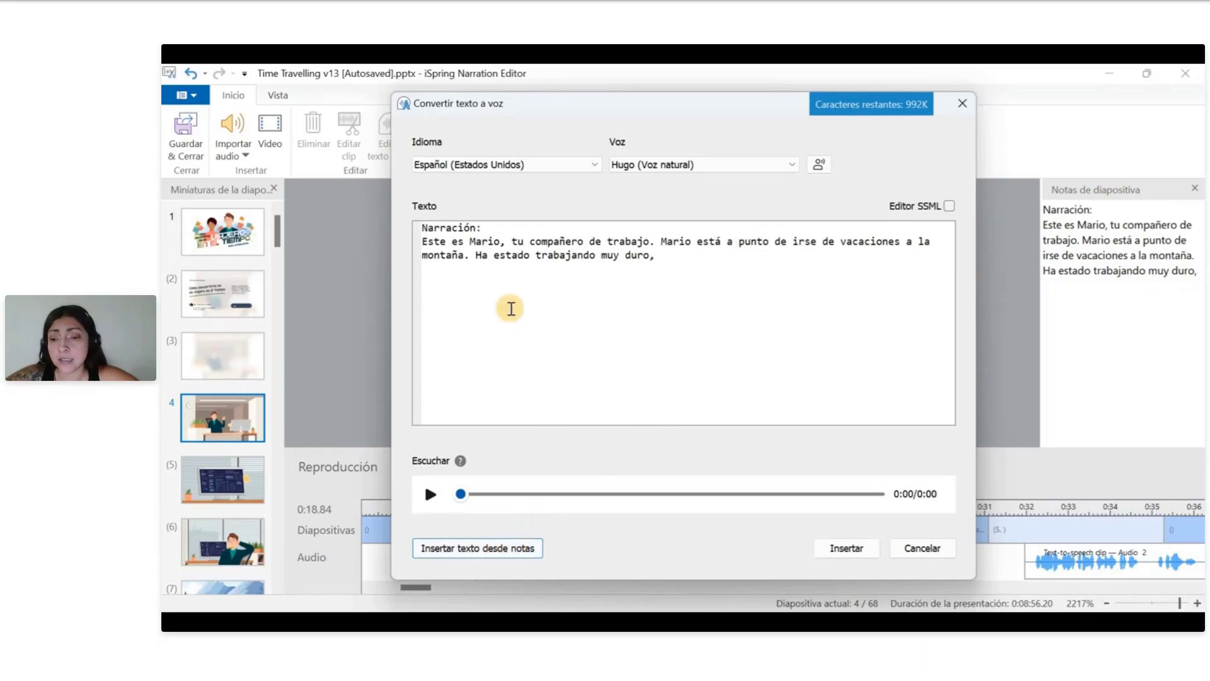
Replace the heading "Narración:" in the narration text with "¡Hola!".
left_click(495, 232)
left_click_drag(495, 232, 424, 230)
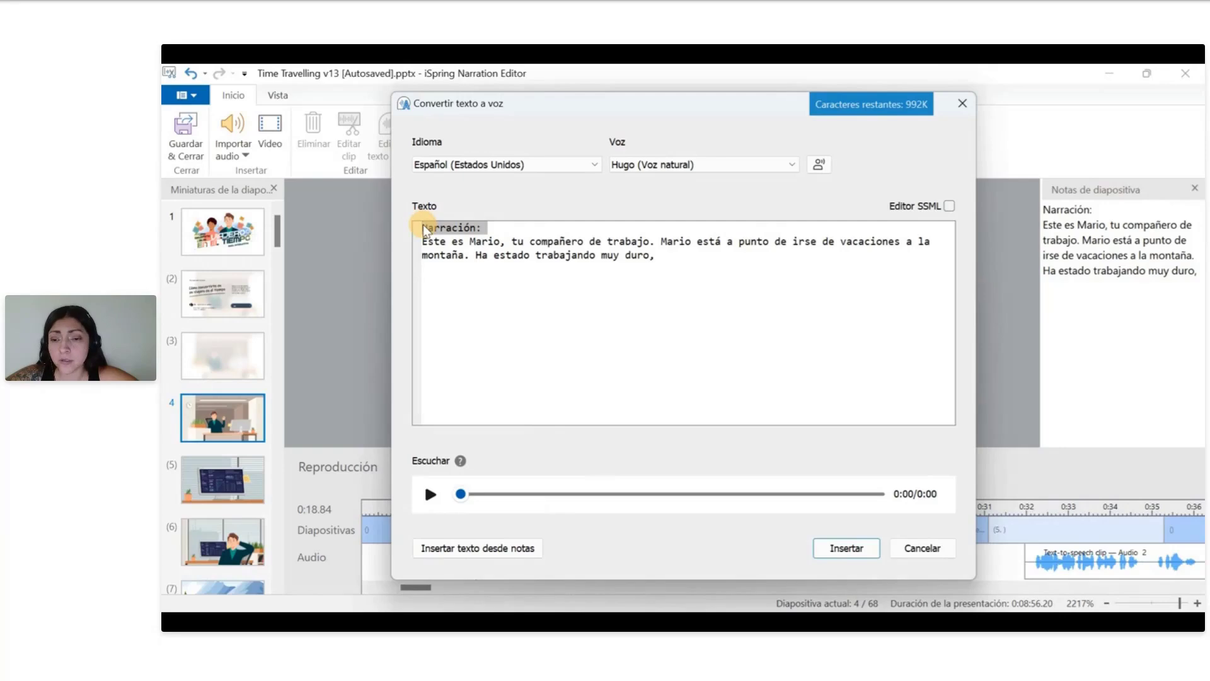
key("BackSpace")
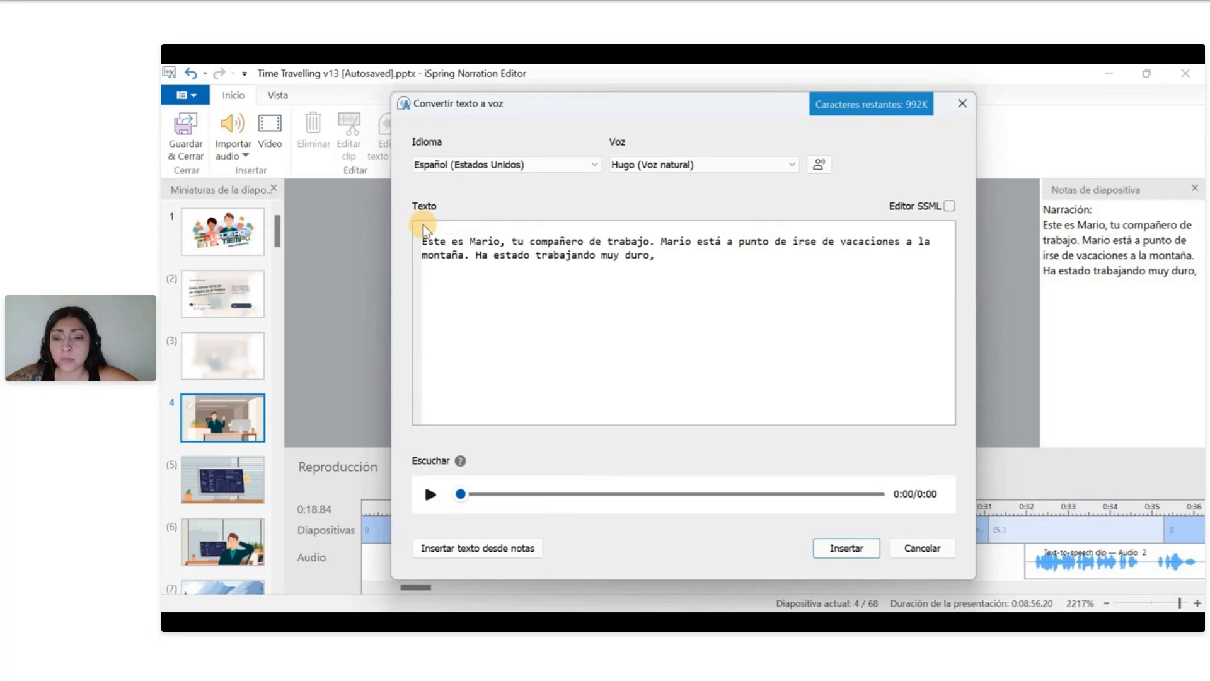
type("Hola!")
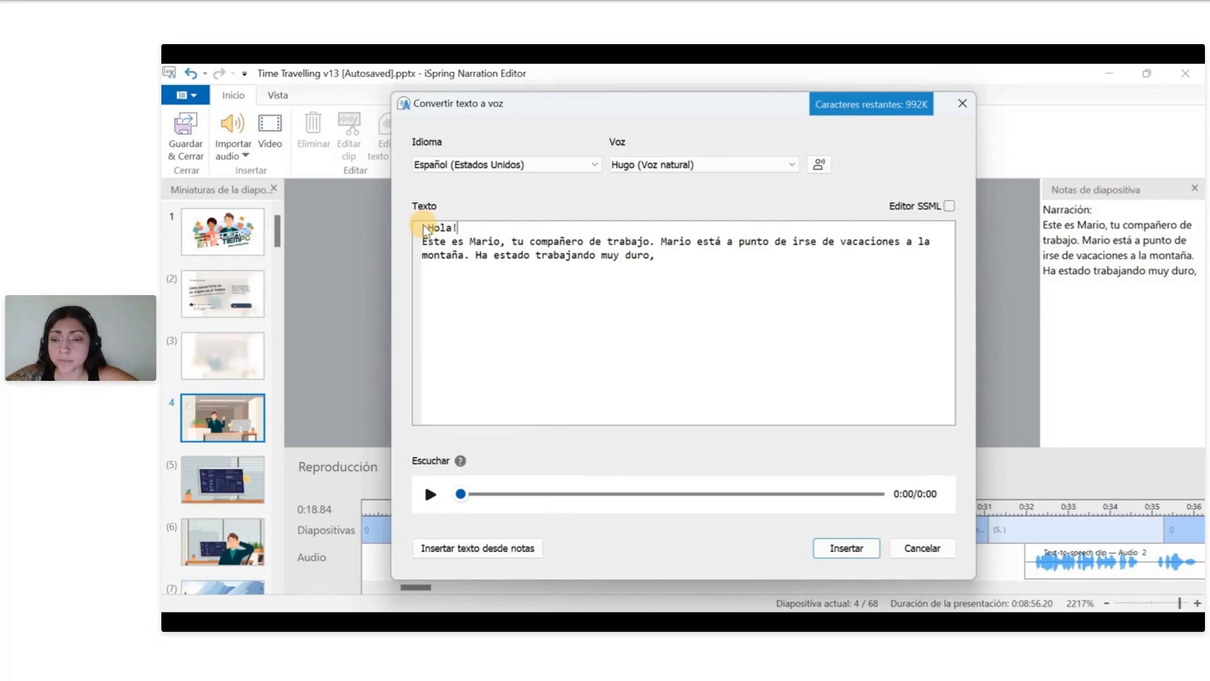
left_click(422, 227)
type("¡")
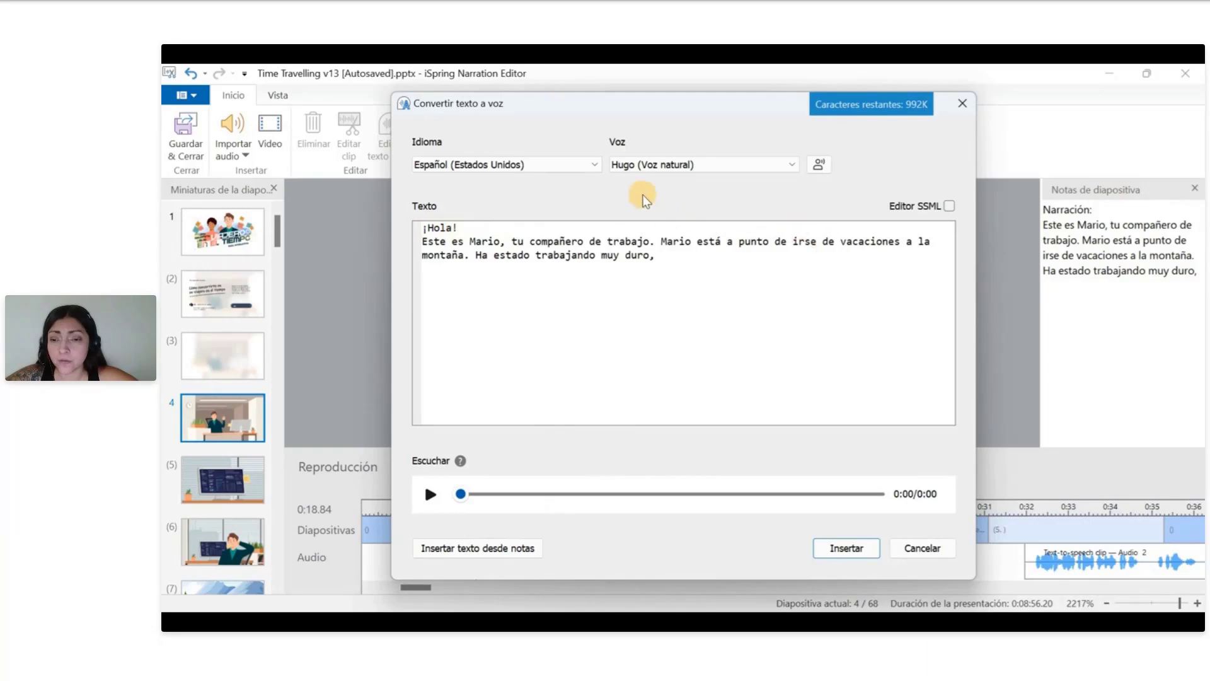
Look through the available narration languages and choose Español (Estados Unidos).
left_click(594, 164)
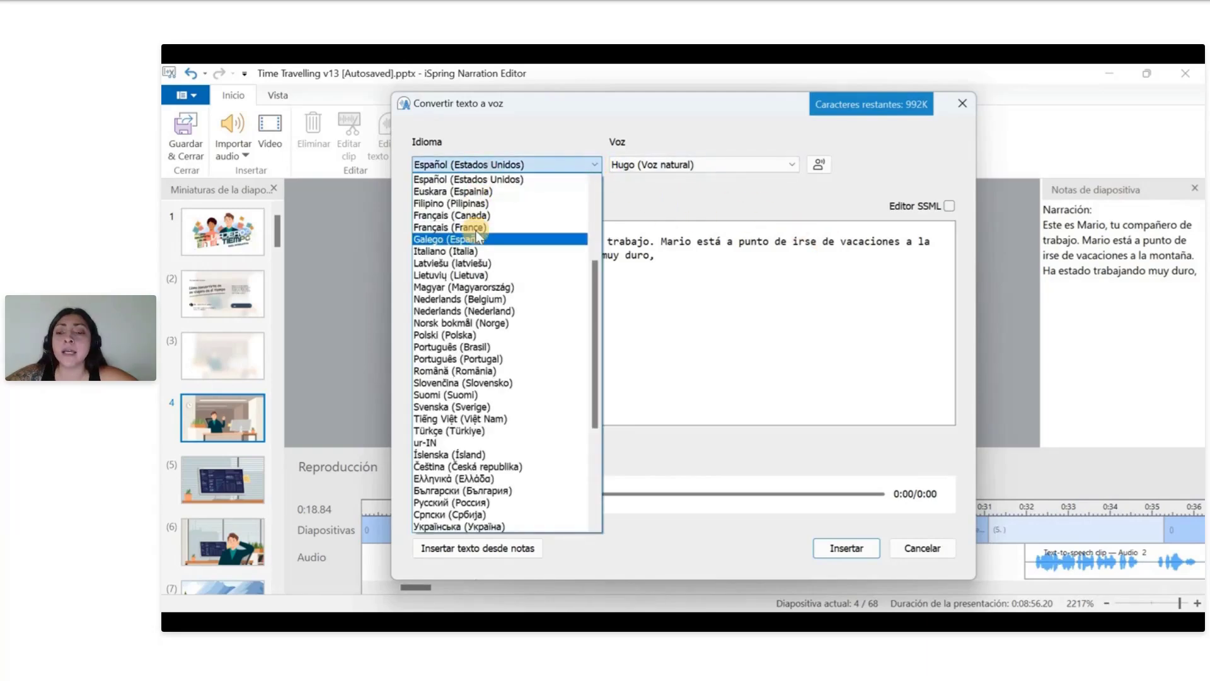
scroll(472, 310, "down", 2)
scroll(472, 312, "down", 4)
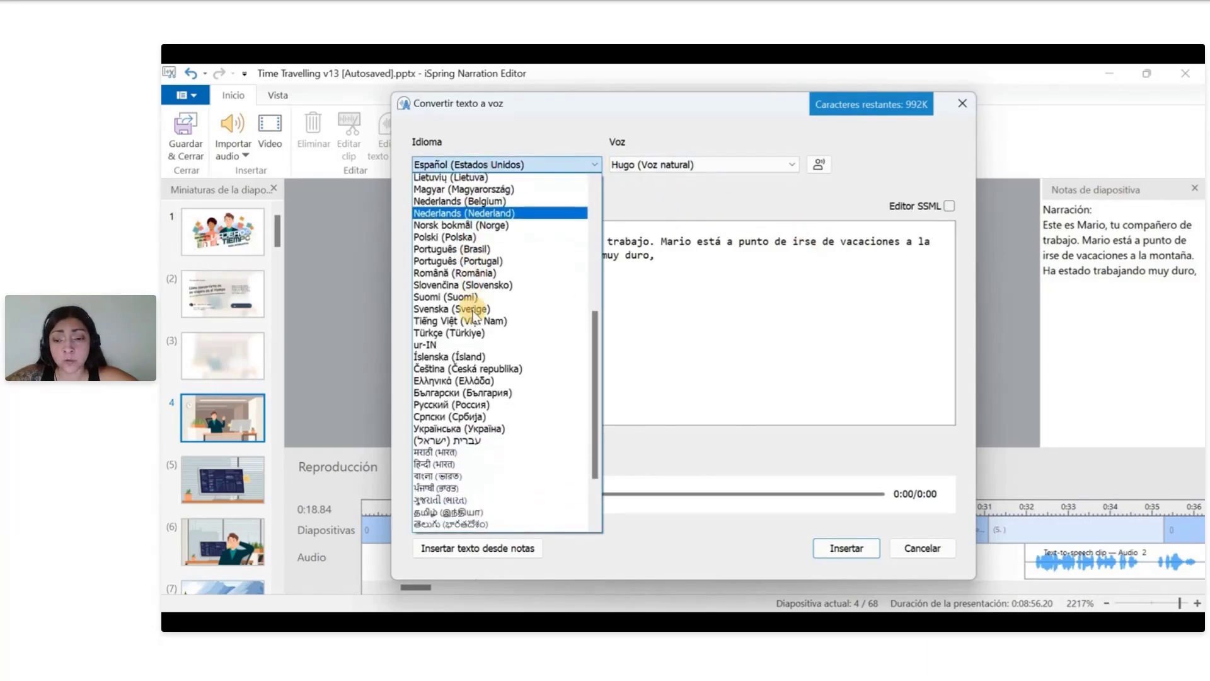
scroll(473, 311, "down", 1)
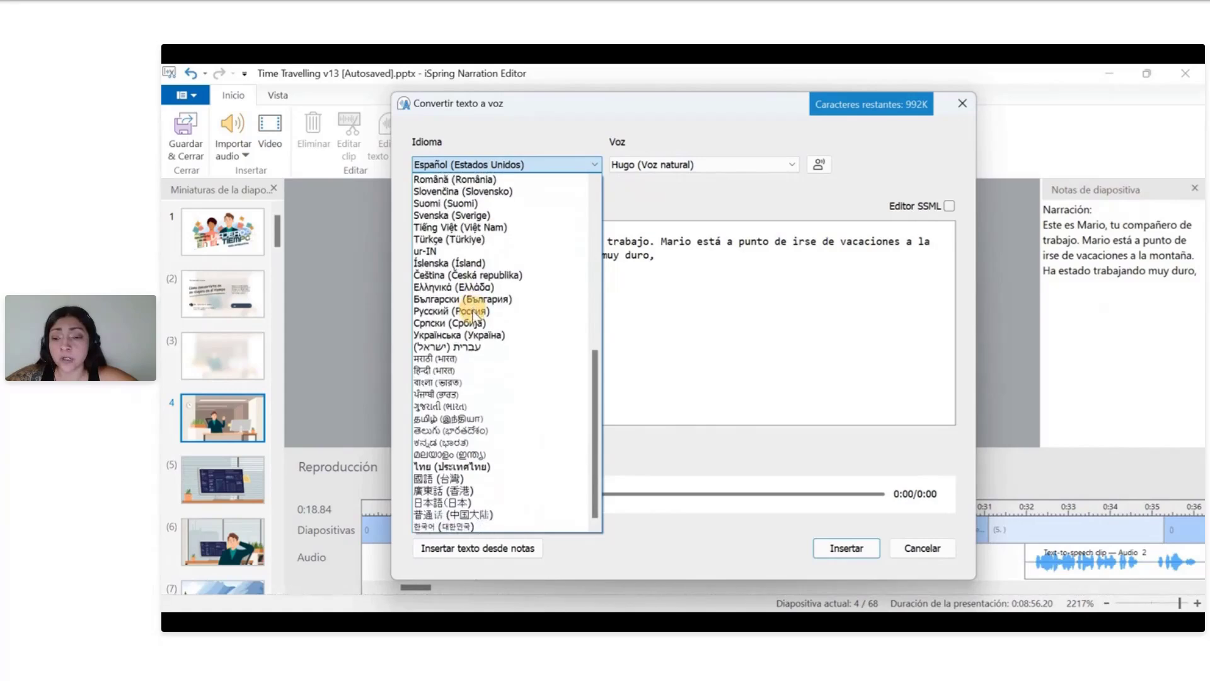
scroll(470, 305, "up", 10)
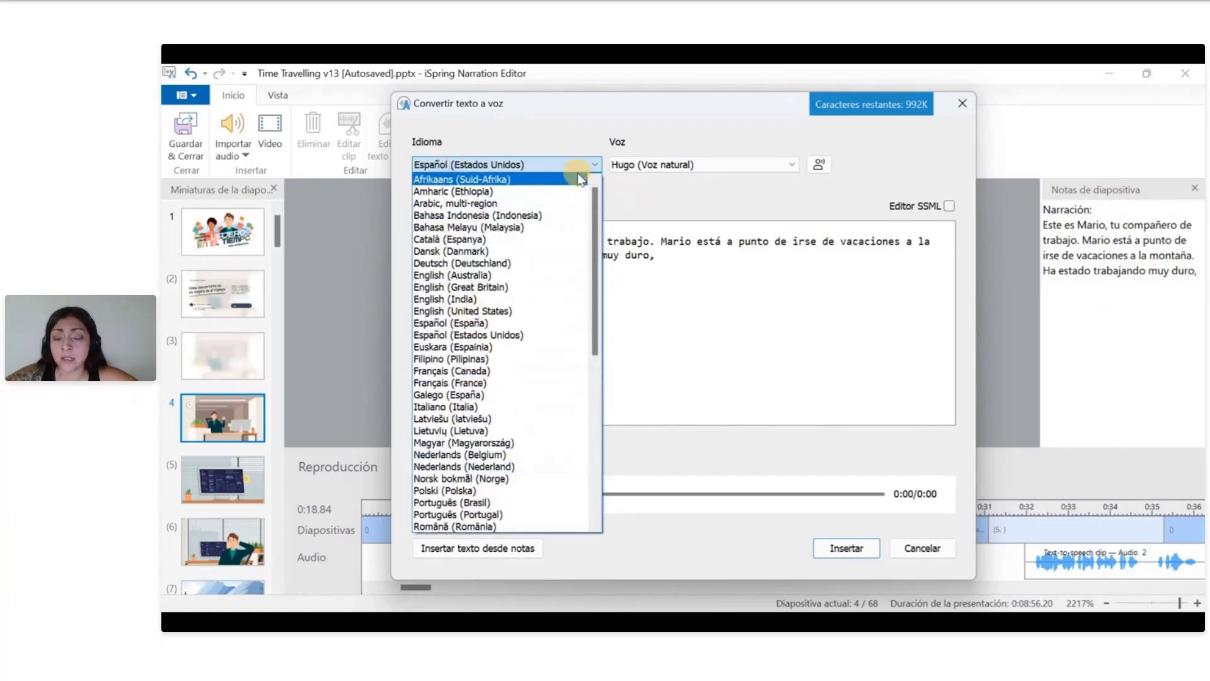
left_click(620, 195)
left_click(553, 164)
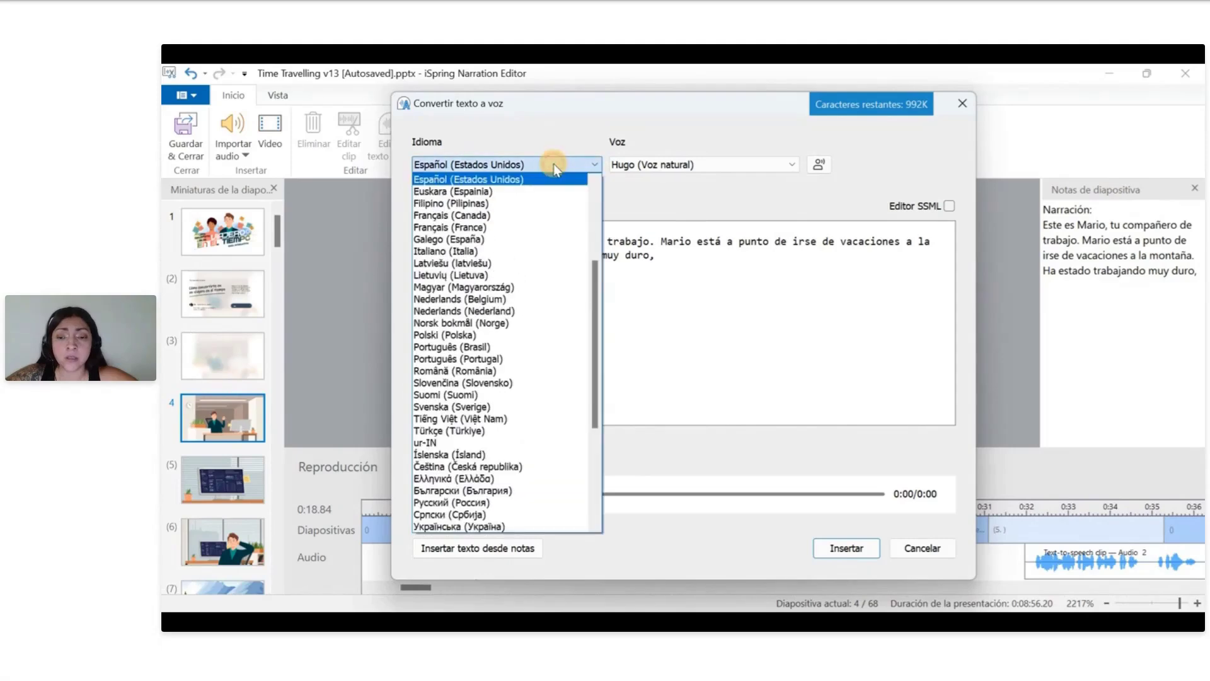
scroll(513, 187, "up", 1)
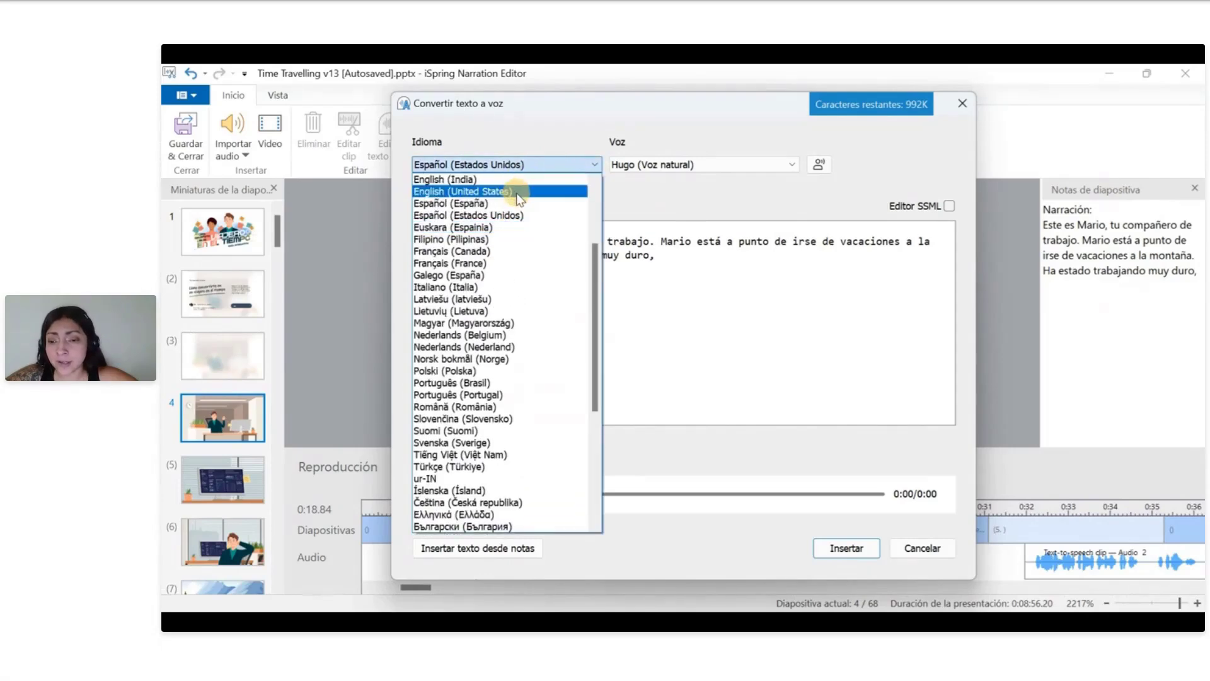
left_click(479, 215)
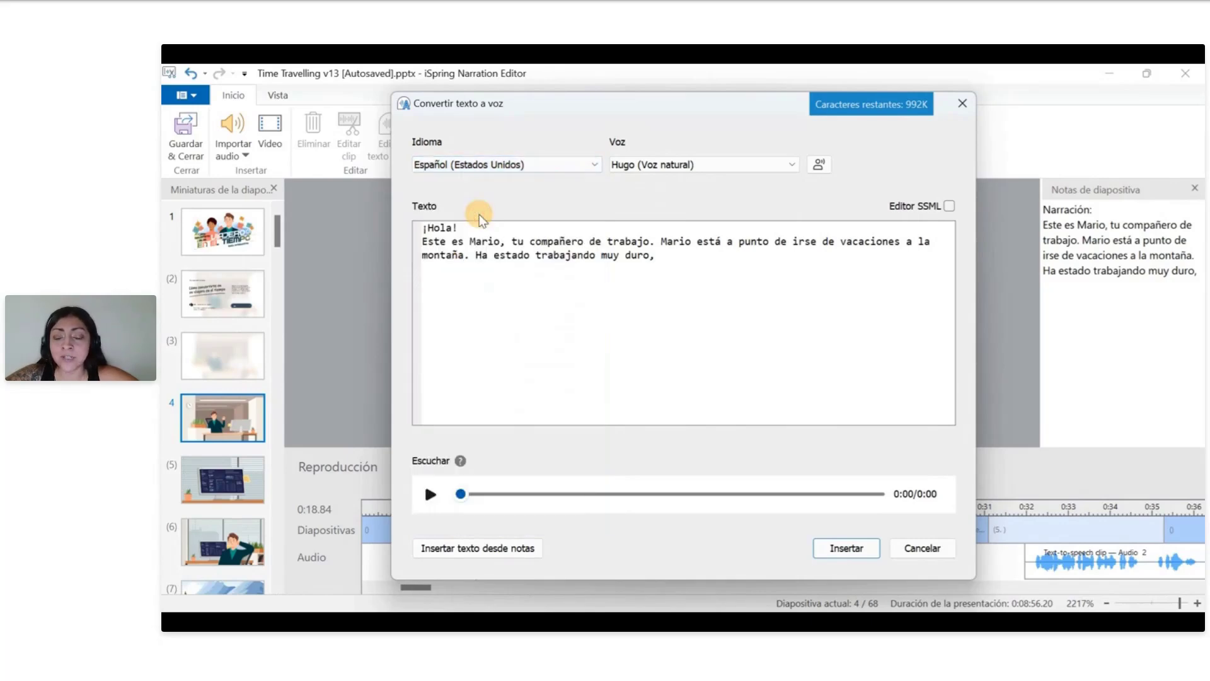
Compare the voices Hugo (Voz natural) and Diego (Voz natural), listening to Diego's sample.
left_click(669, 169)
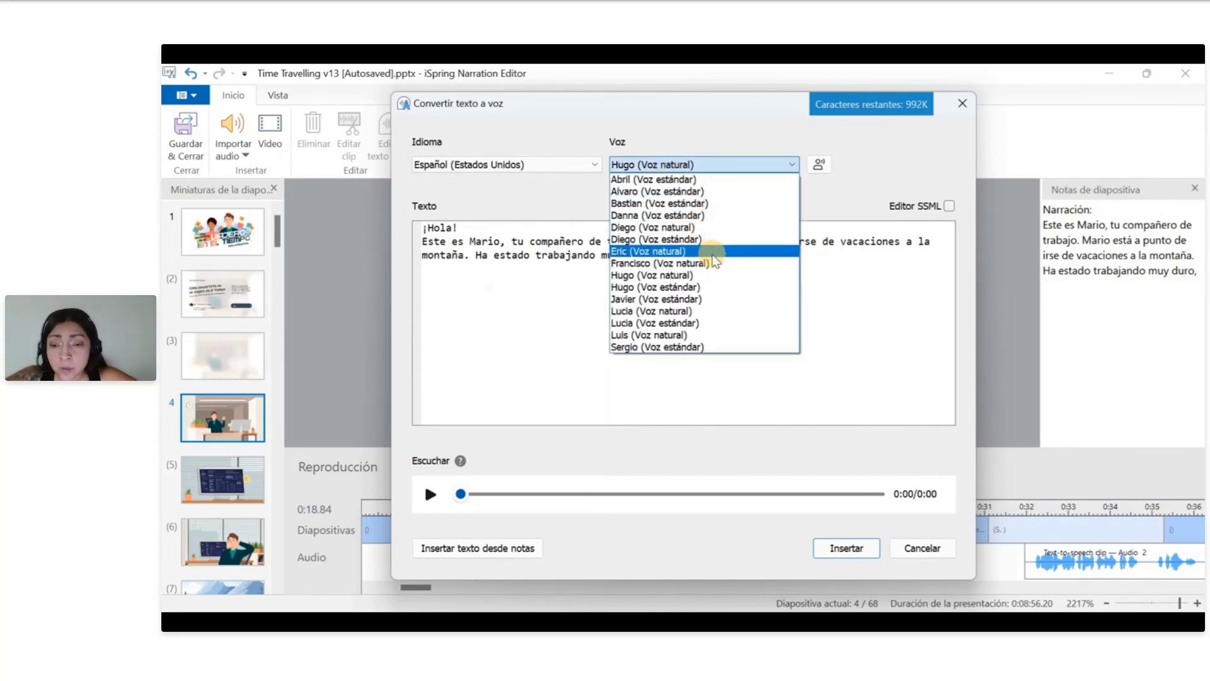
left_click(673, 277)
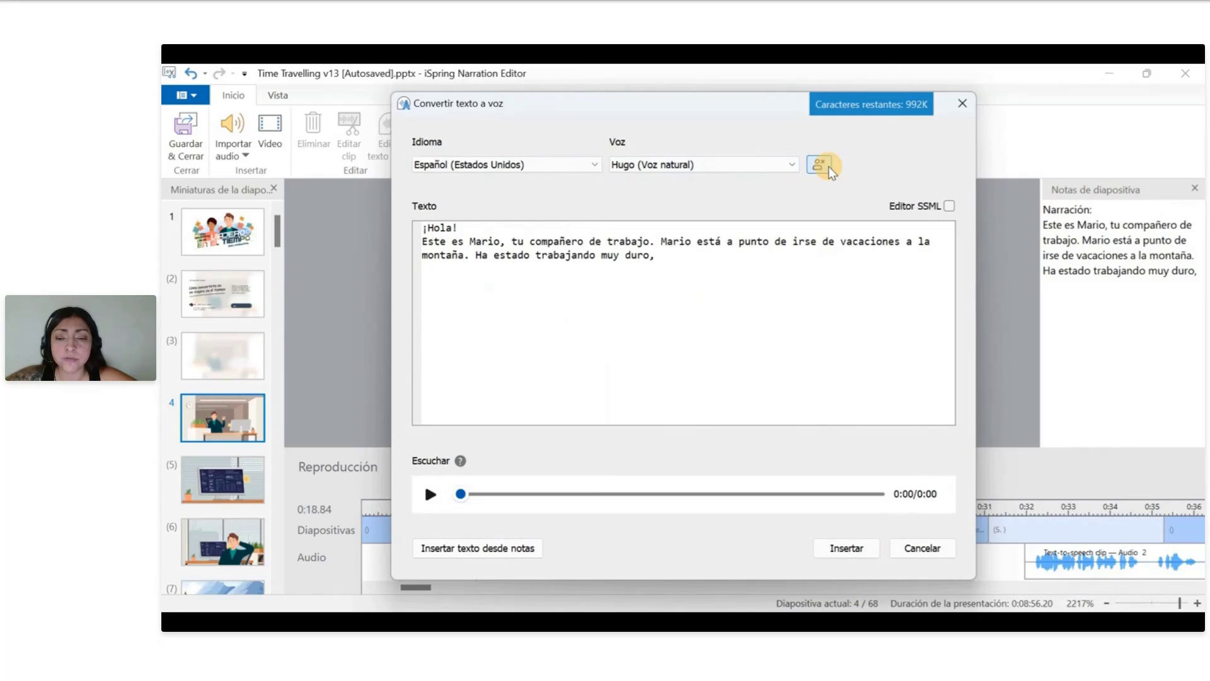
left_click(780, 159)
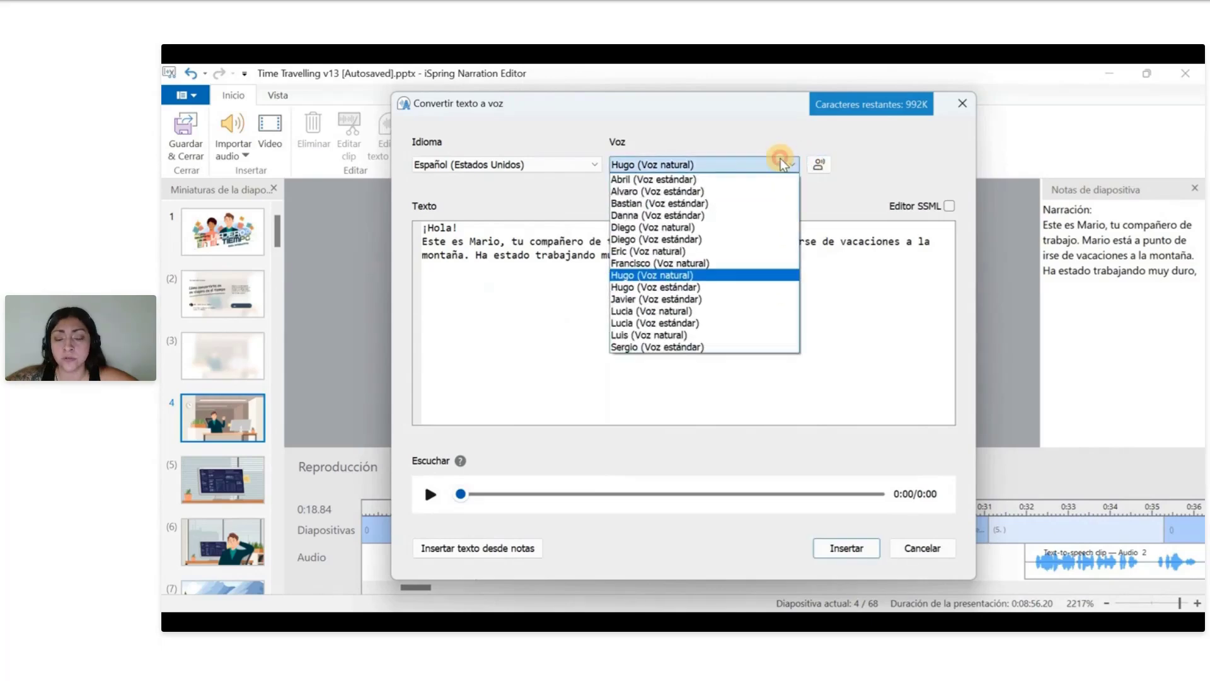
left_click(669, 228)
left_click(818, 165)
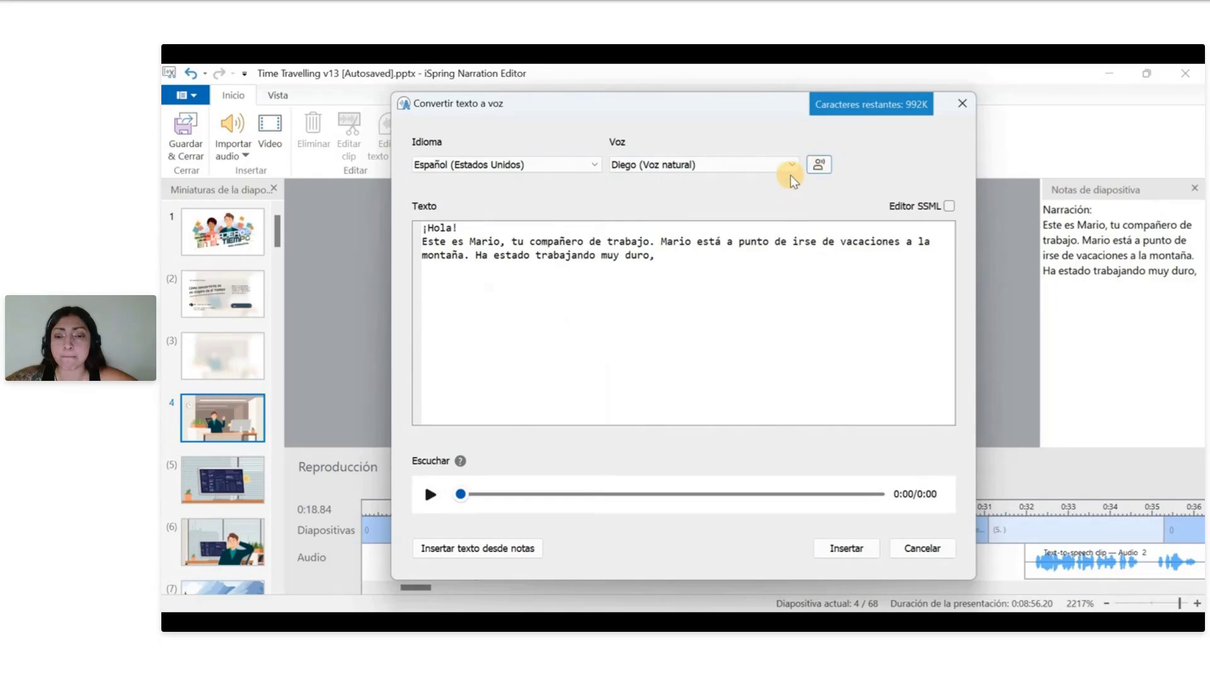
Set the voice to Hugo (Voz natural) and play a preview of the narration text.
left_click(790, 168)
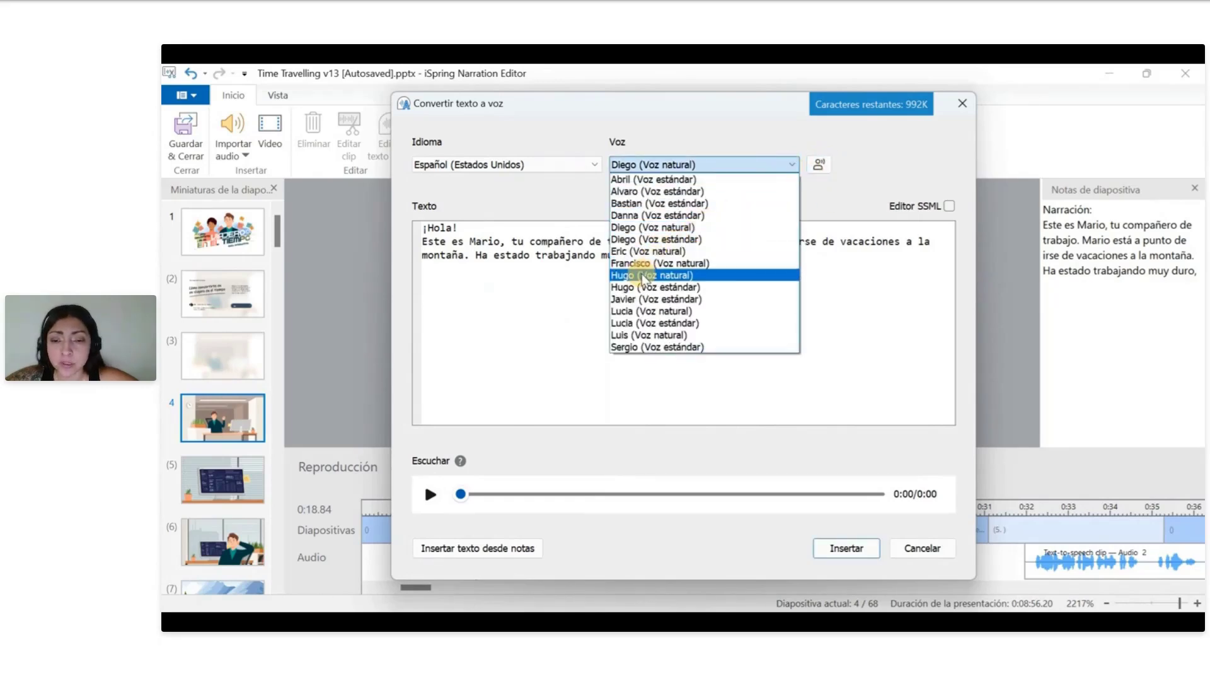
left_click(643, 275)
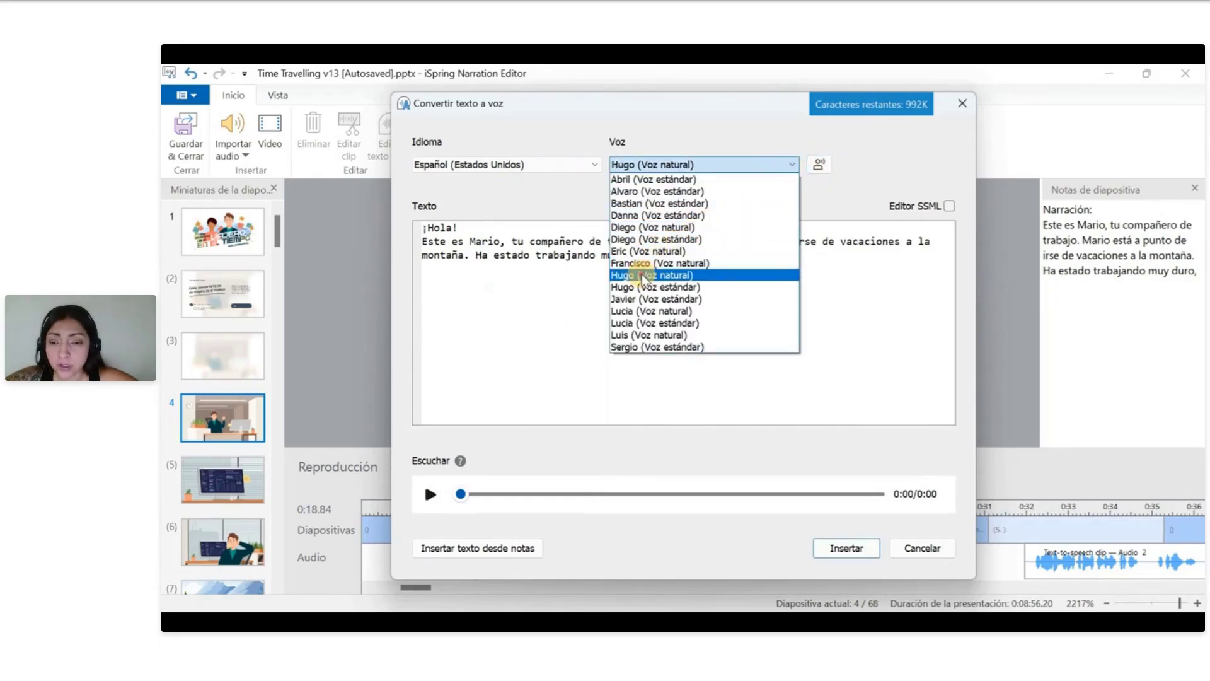
left_click(431, 494)
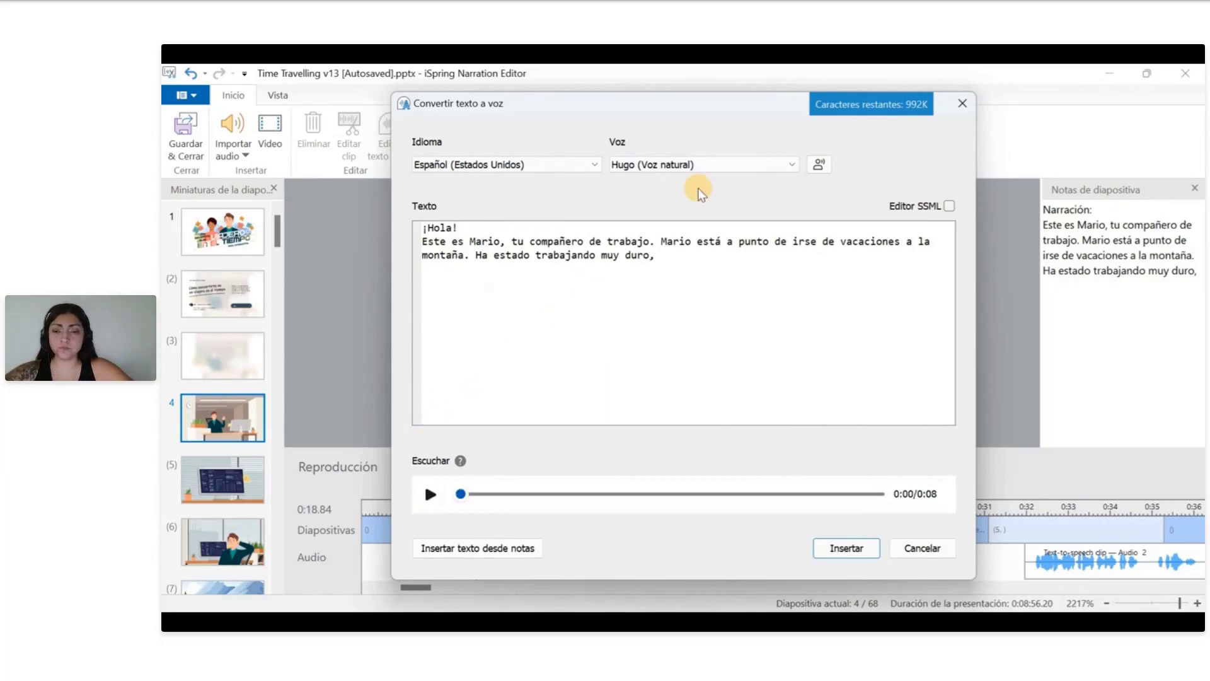
Enable the SSML editor, set the speed of "¡Hola!" to 1.25 and play the narration preview.
left_click(949, 205)
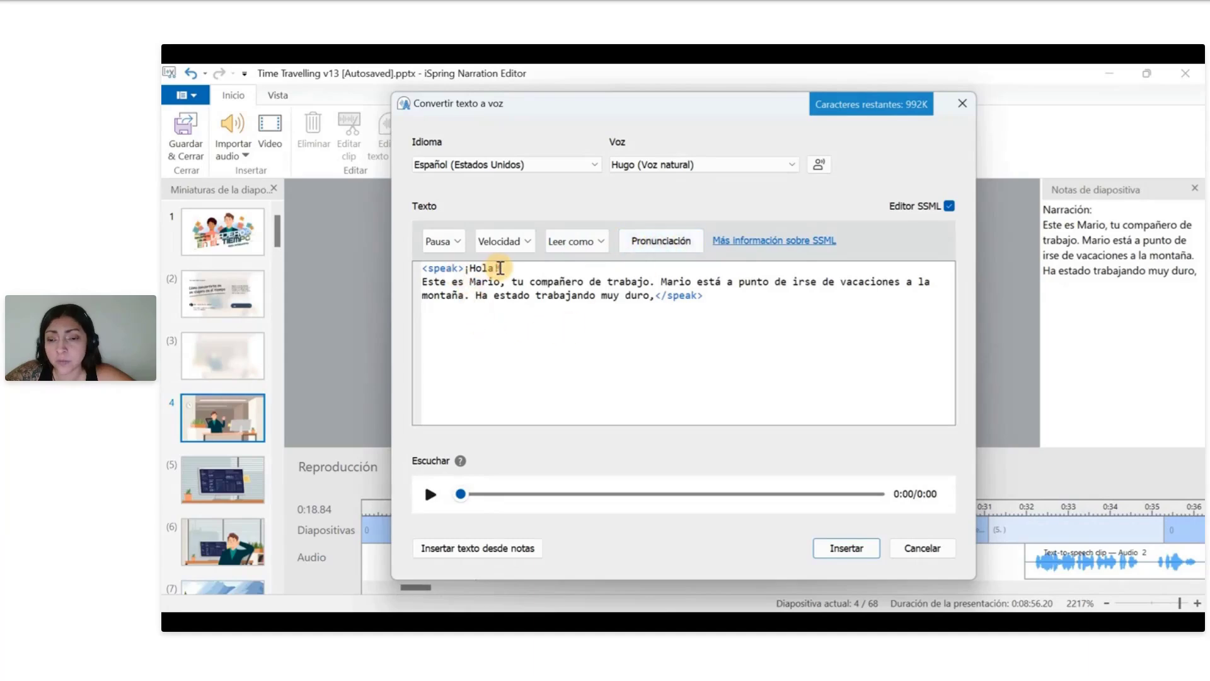
left_click_drag(501, 268, 466, 269)
left_click(504, 242)
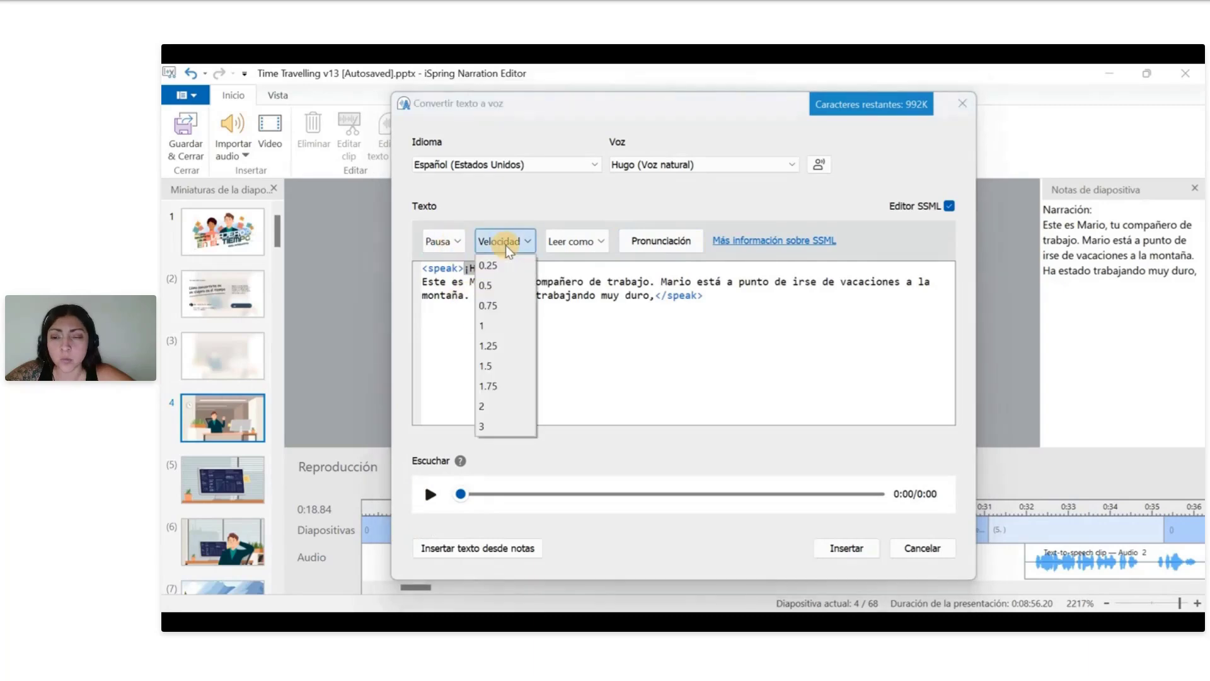
left_click(508, 346)
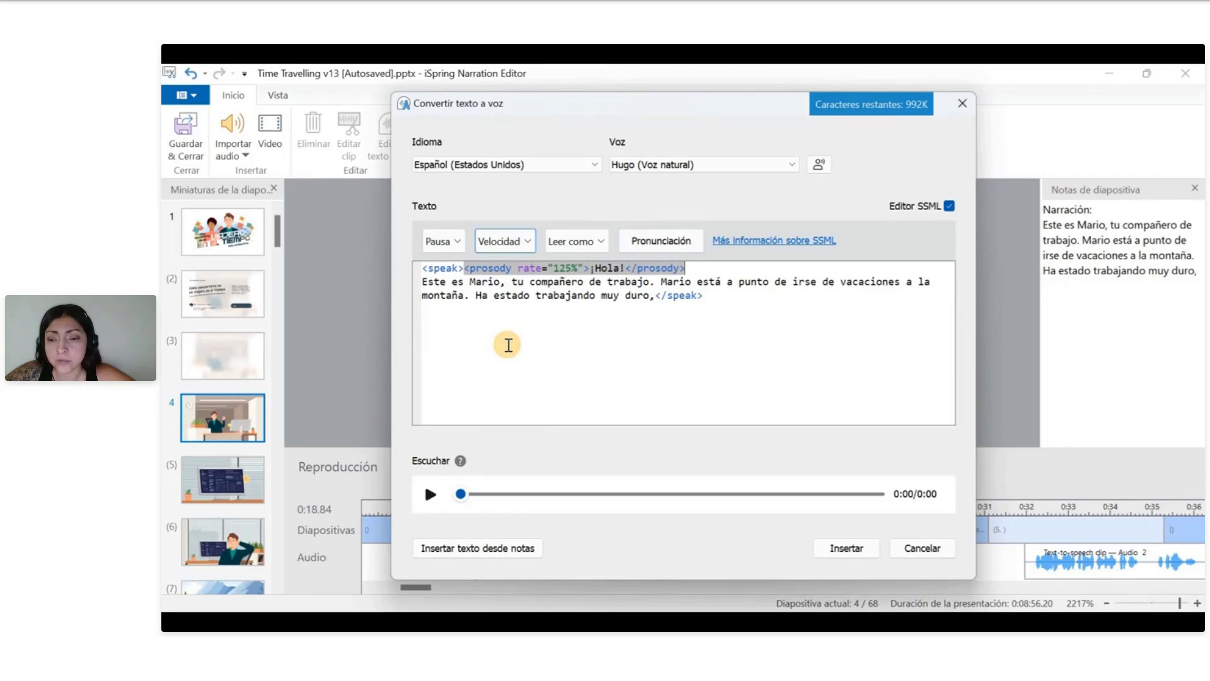
left_click(432, 496)
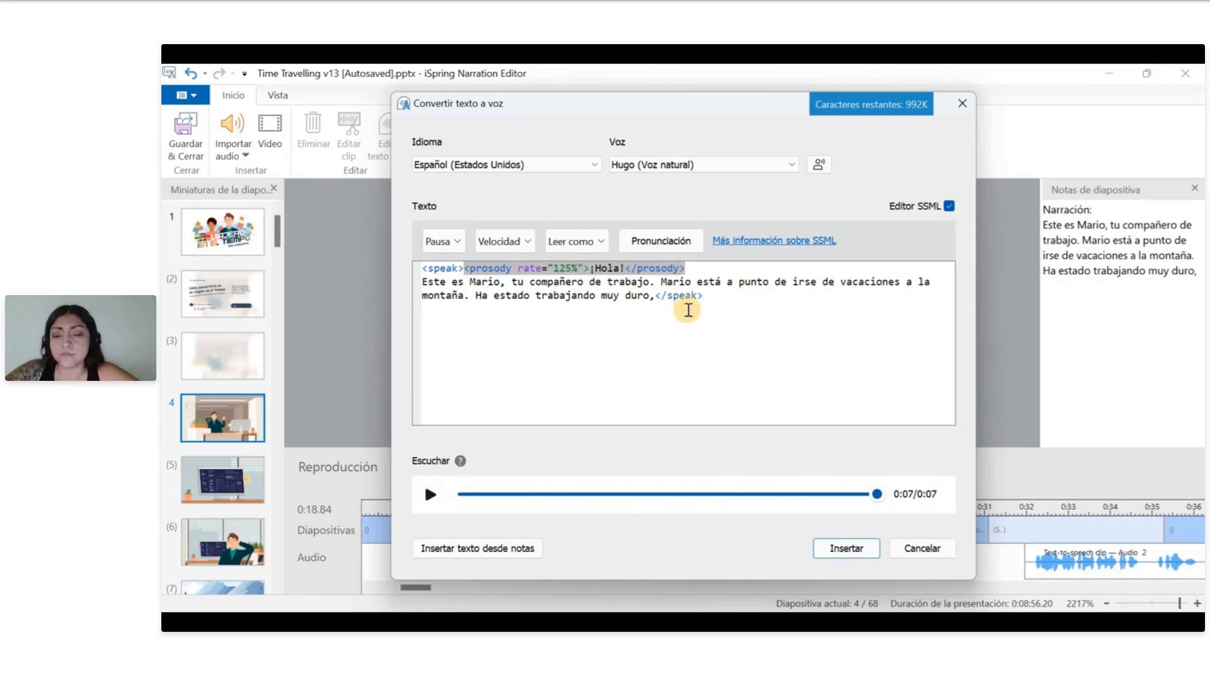
left_click(589, 332)
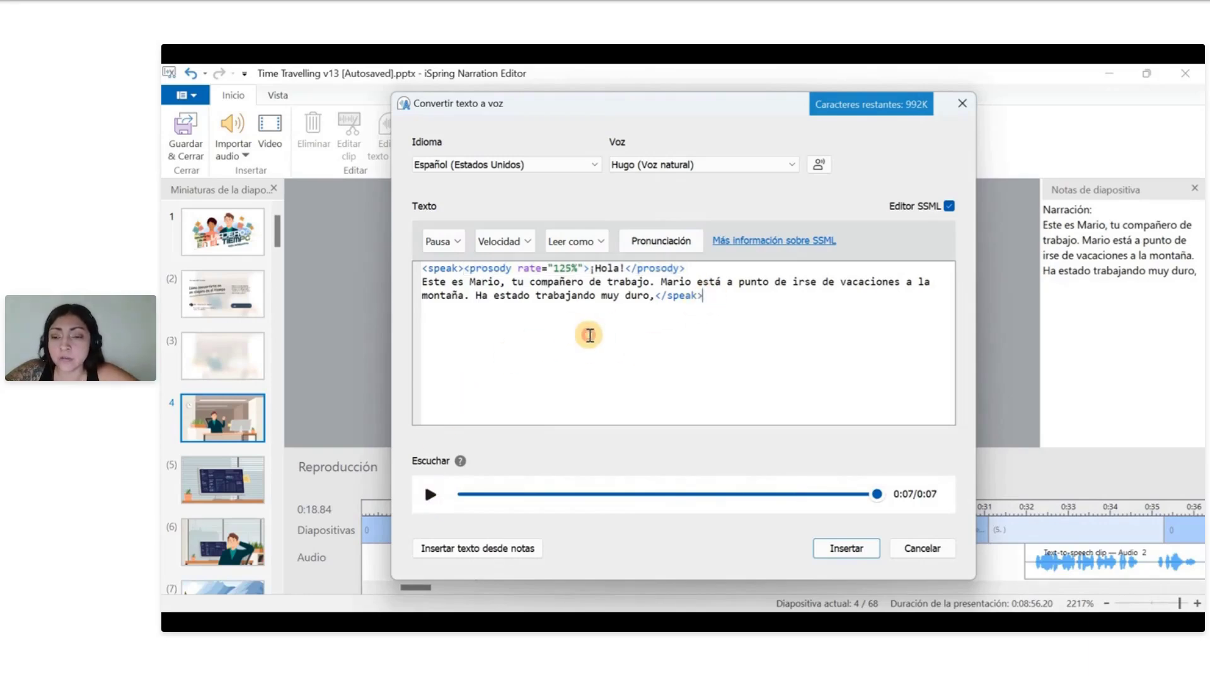
Insert a 0.5 s pause after "trabajo" in the SSML text and play the narration preview.
left_click(650, 283)
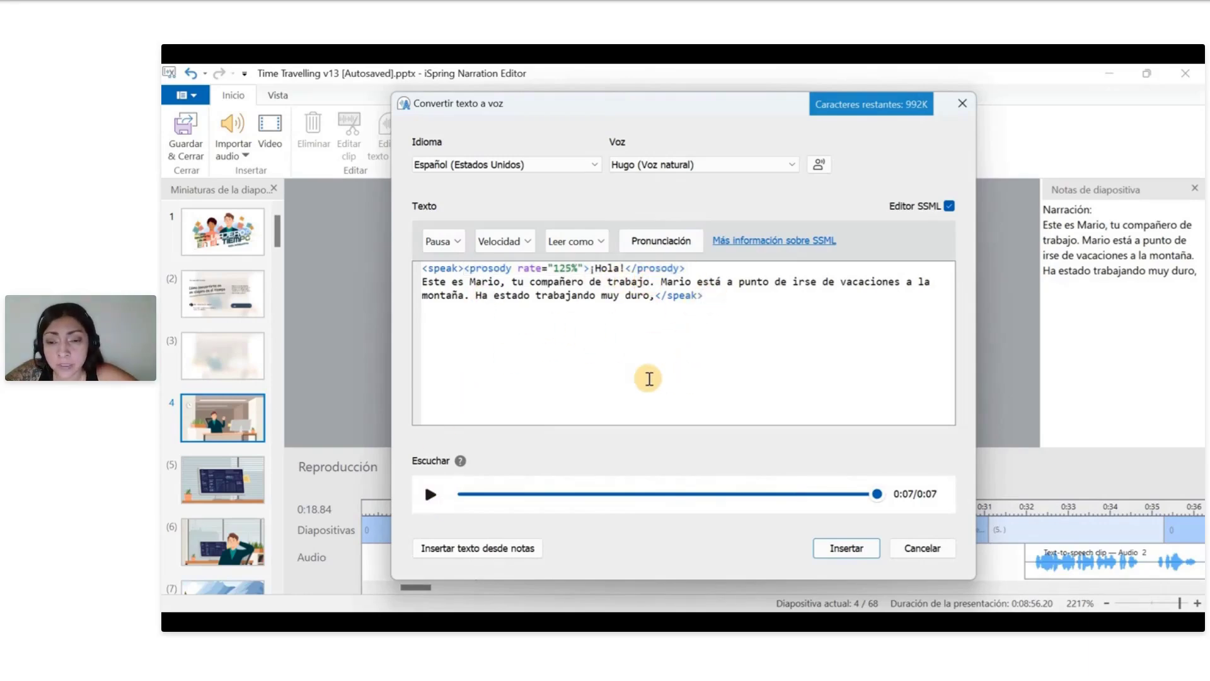
left_click(452, 240)
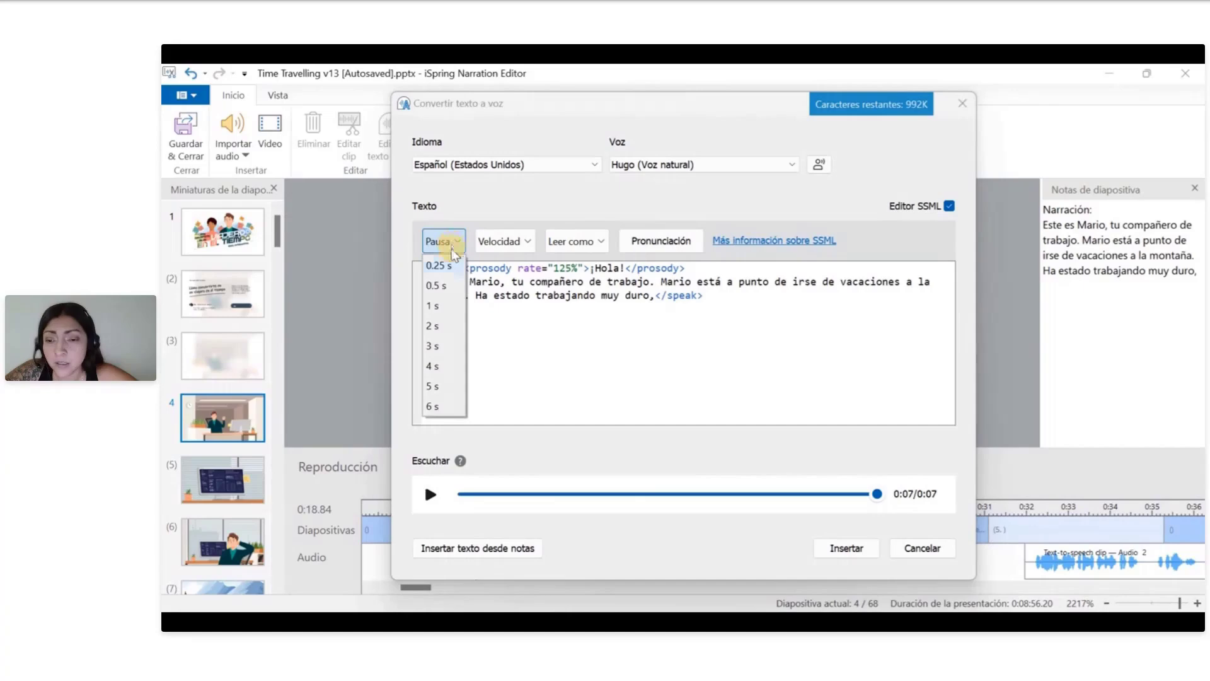
left_click(440, 284)
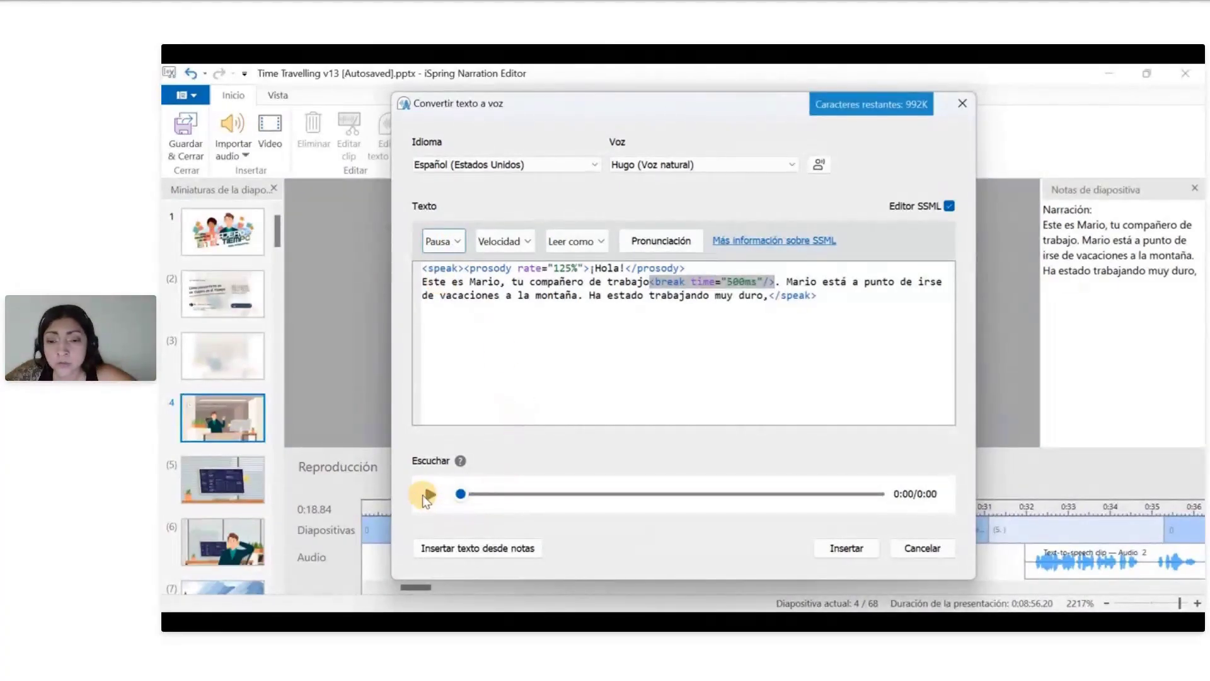
left_click(425, 496)
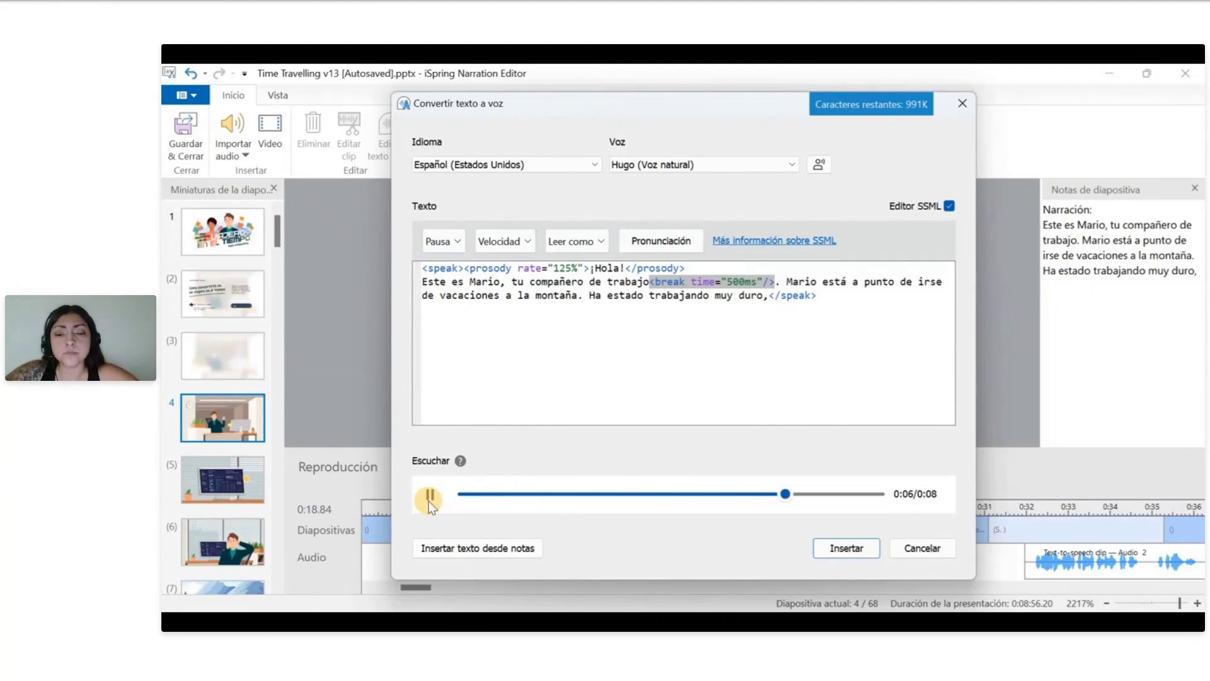
left_click(431, 501)
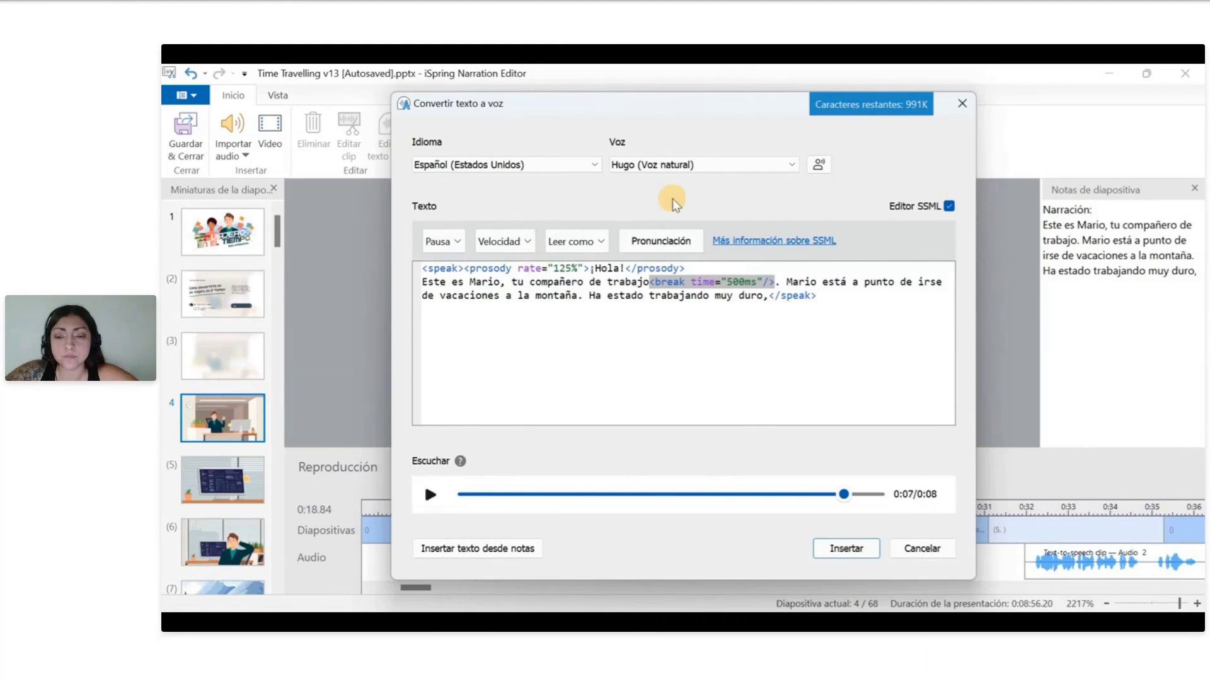
Add a 1 s pause after "montaña" and listen to the narration preview.
left_click(578, 294)
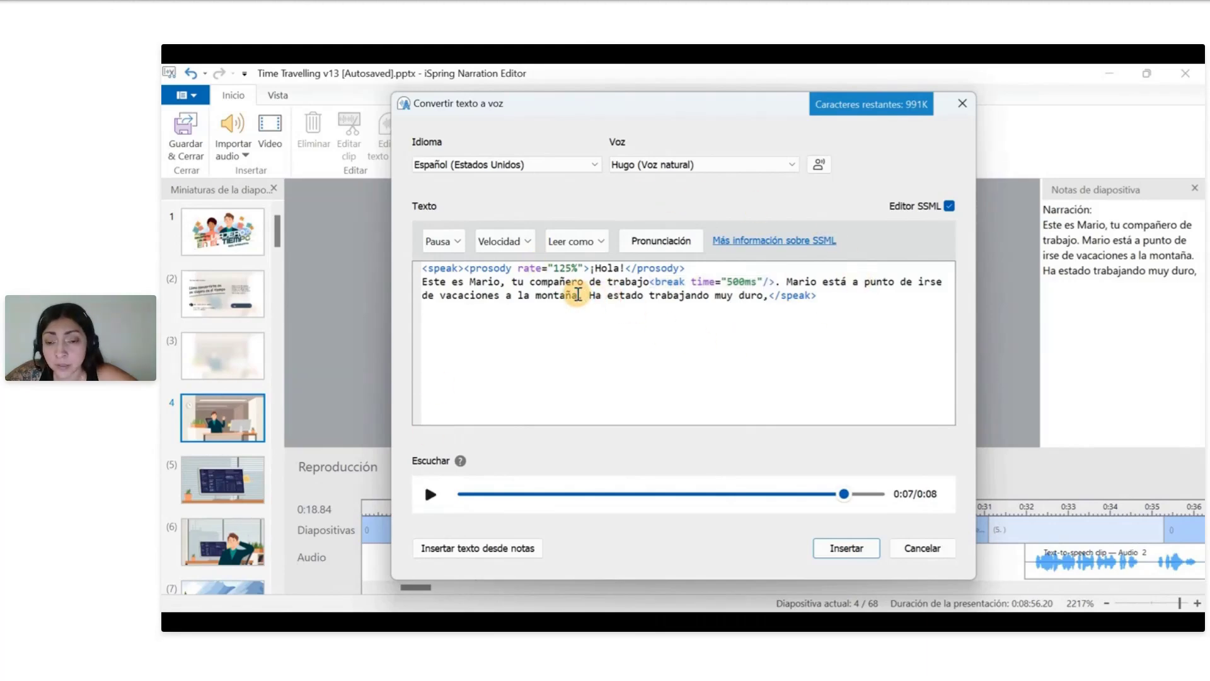
left_click(443, 242)
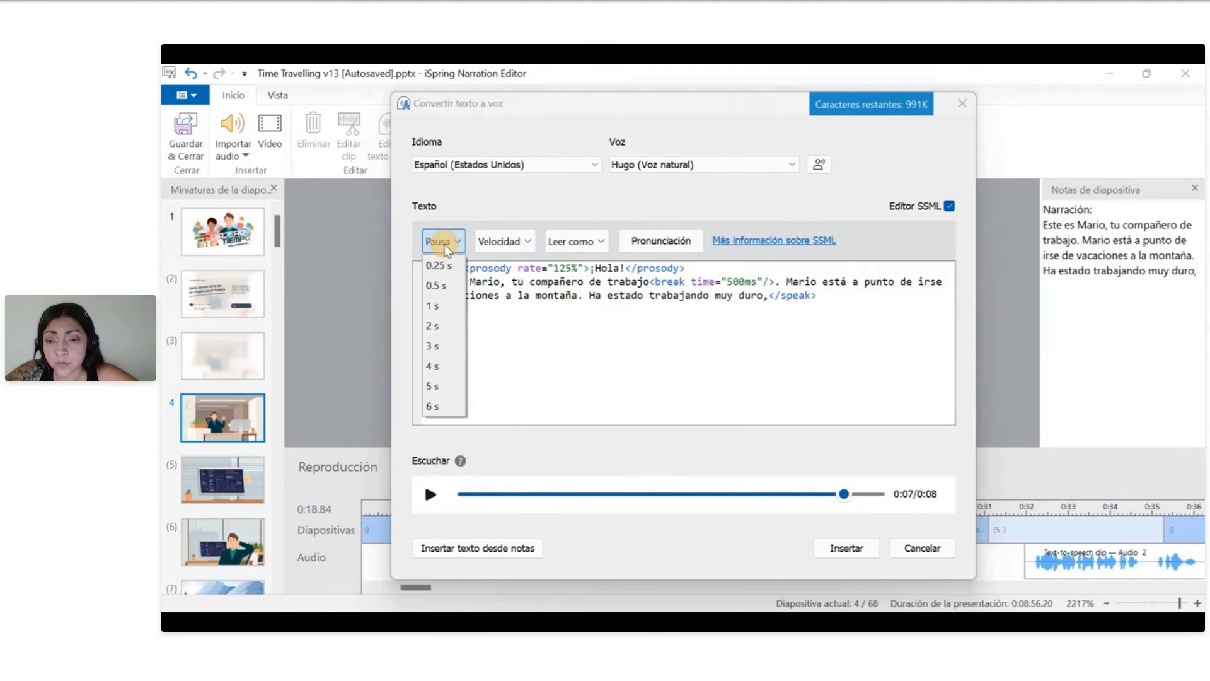
left_click(436, 307)
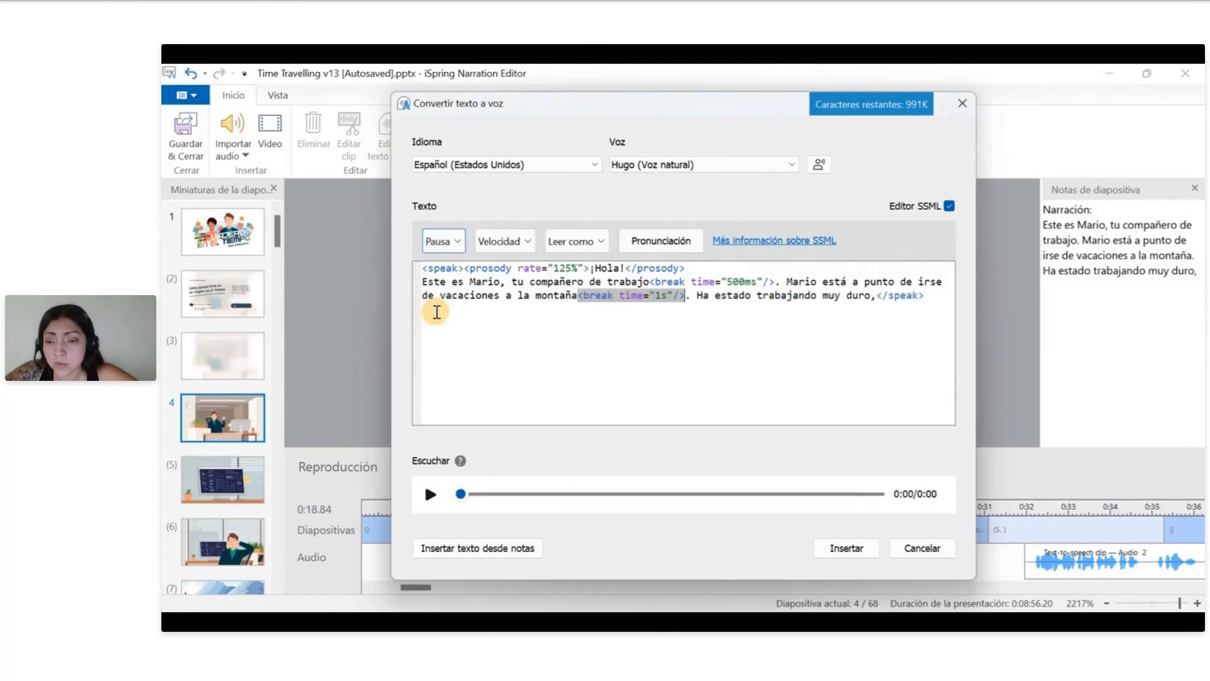
left_click(432, 495)
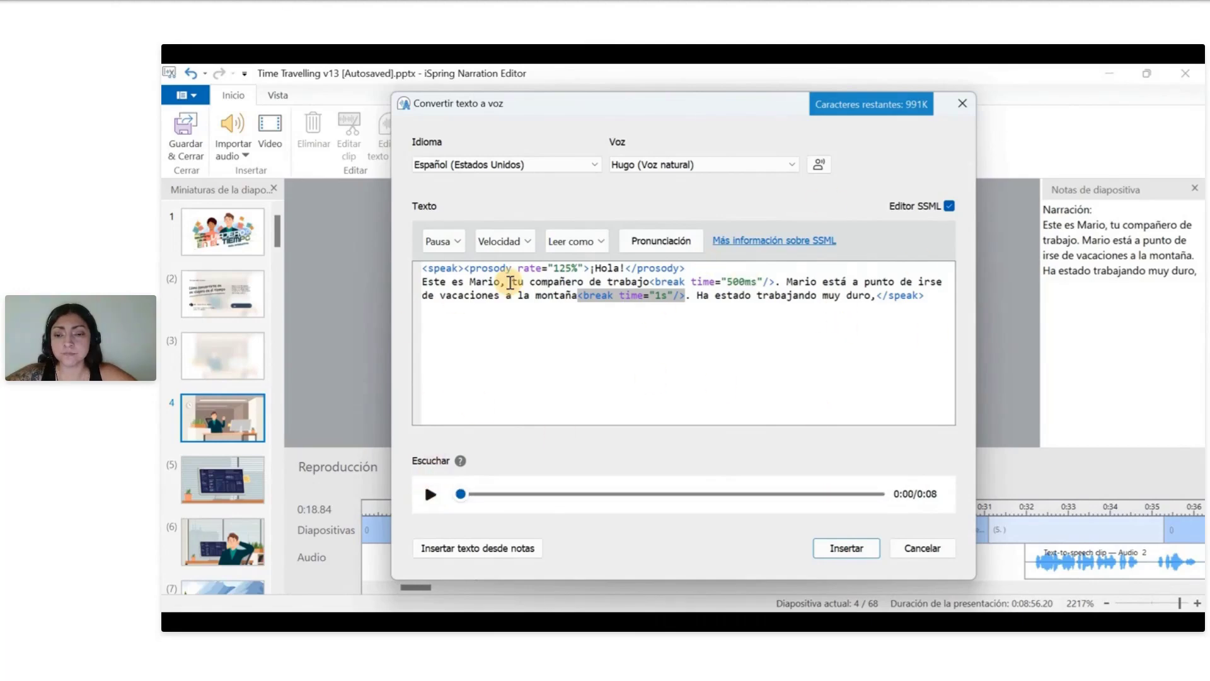
Replace the comma after "muy duro" with "en 2024" and preview the latter part of the narration.
left_click(876, 297)
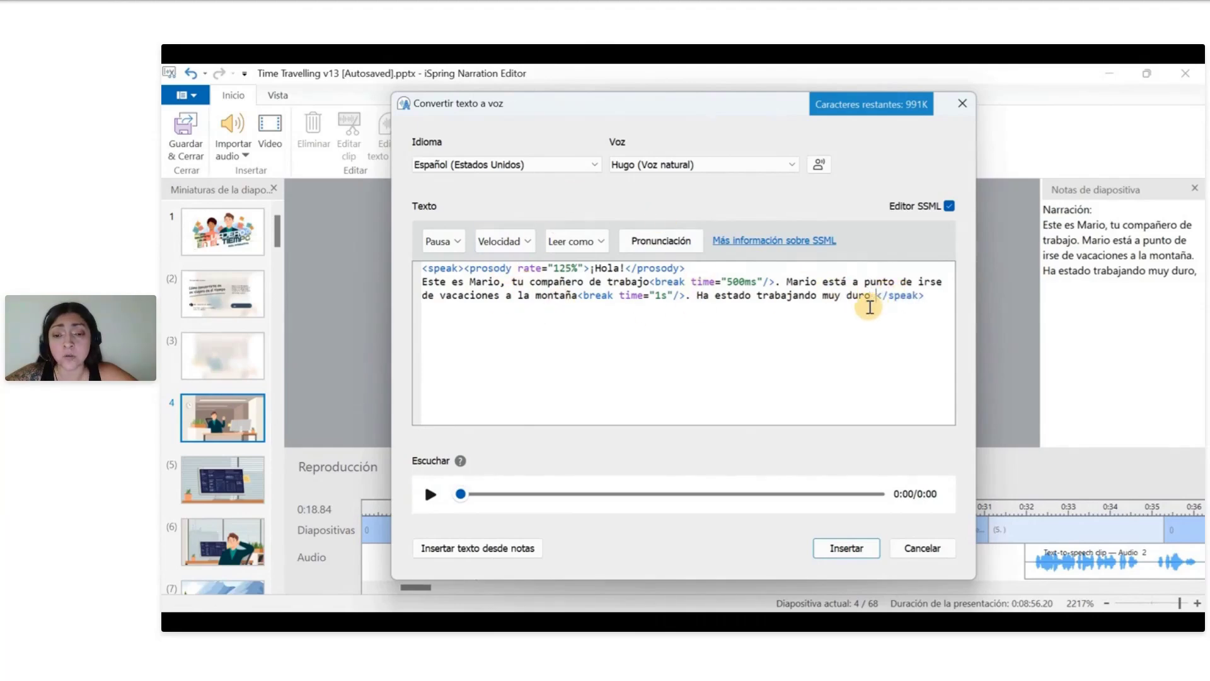
type("en ")
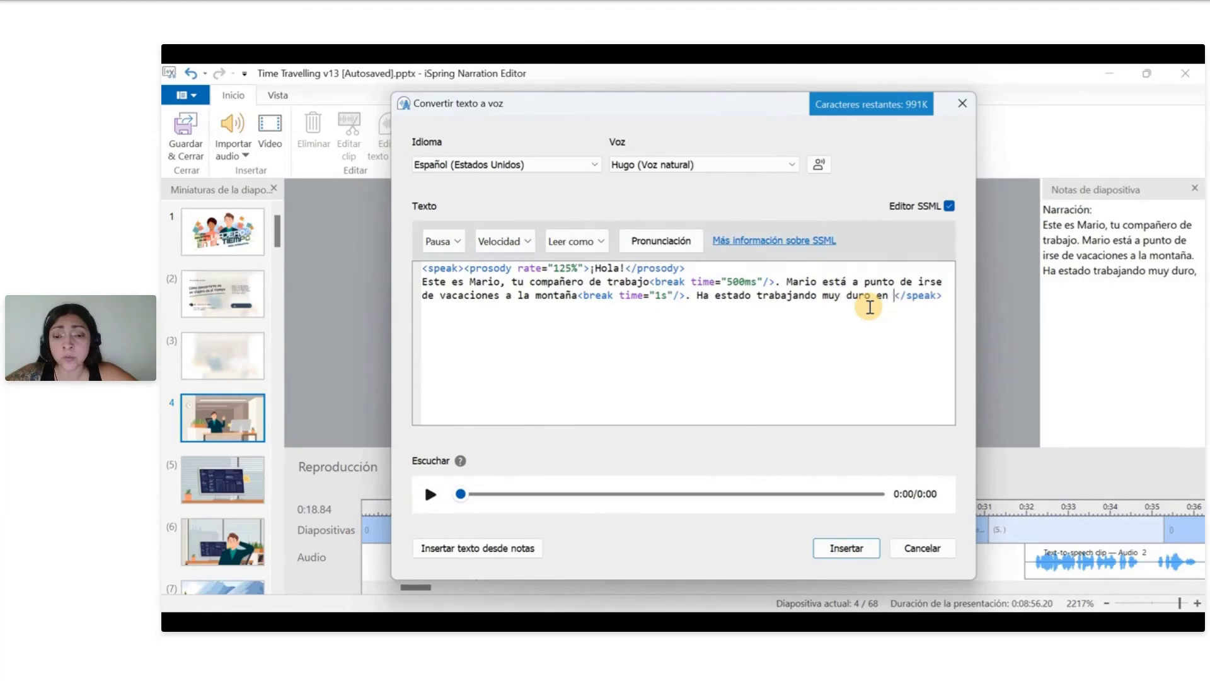
type("2024")
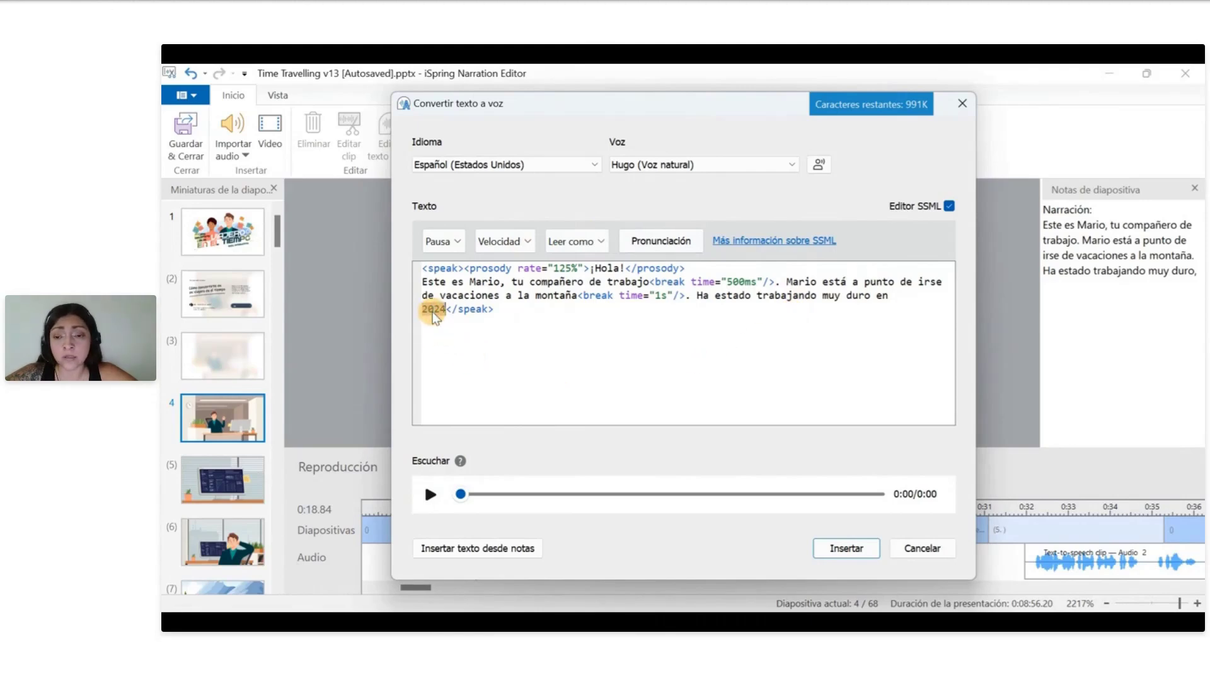
left_click(429, 493)
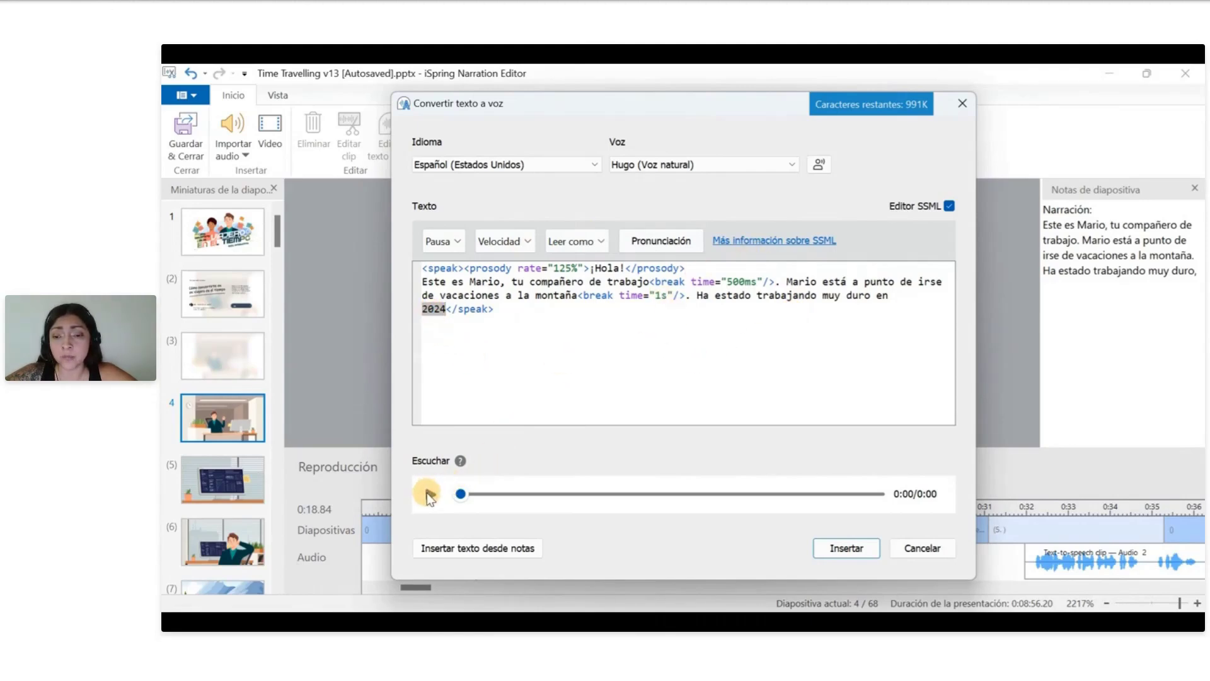
left_click(697, 493)
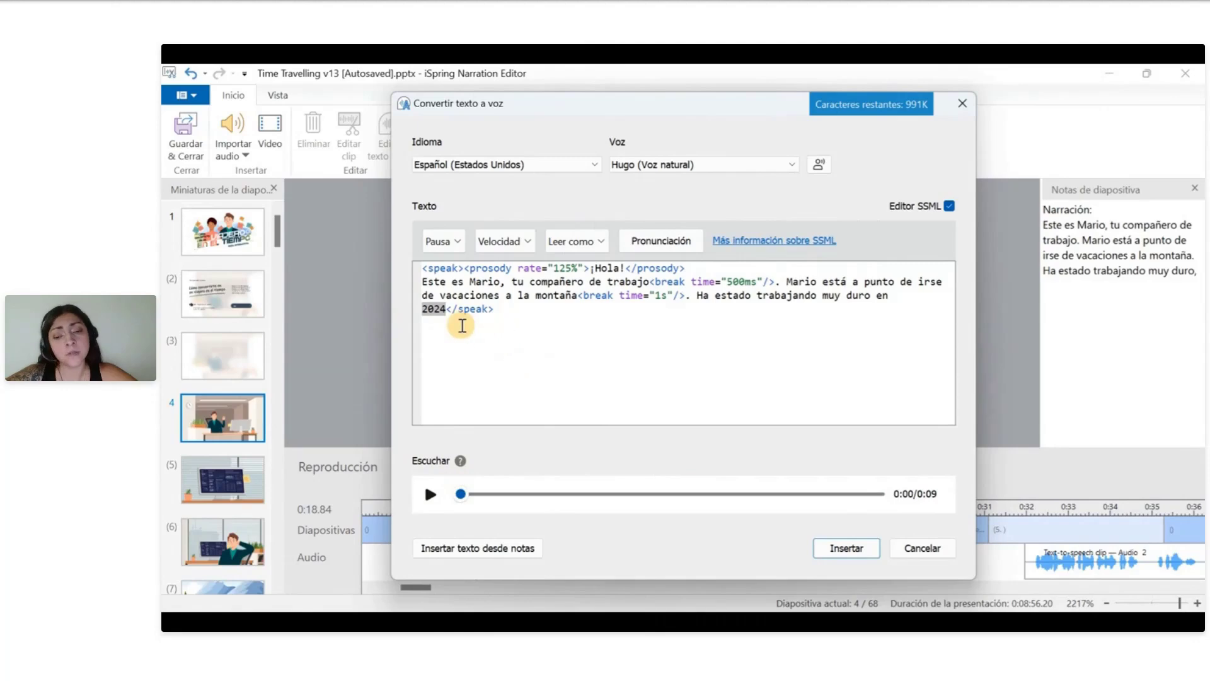
Try having "2024" read as verbatim, listen to the preview from midway, and undo the reading setting.
double_click(435, 310)
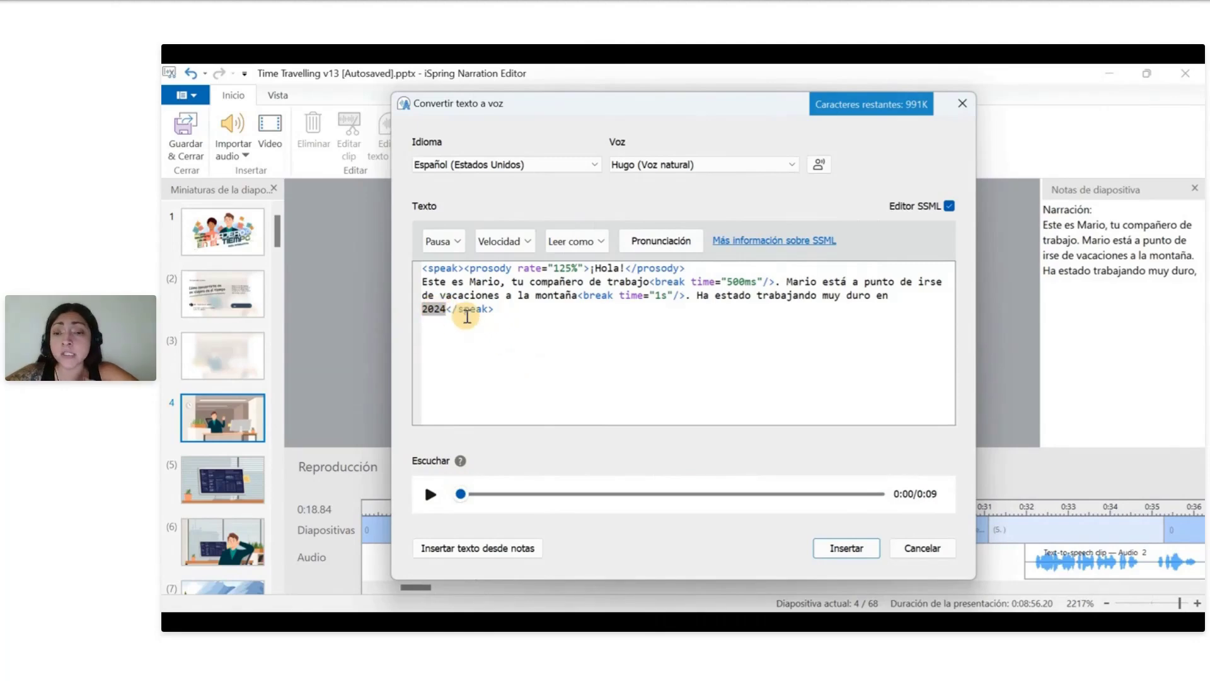
left_click(592, 240)
left_click(561, 430)
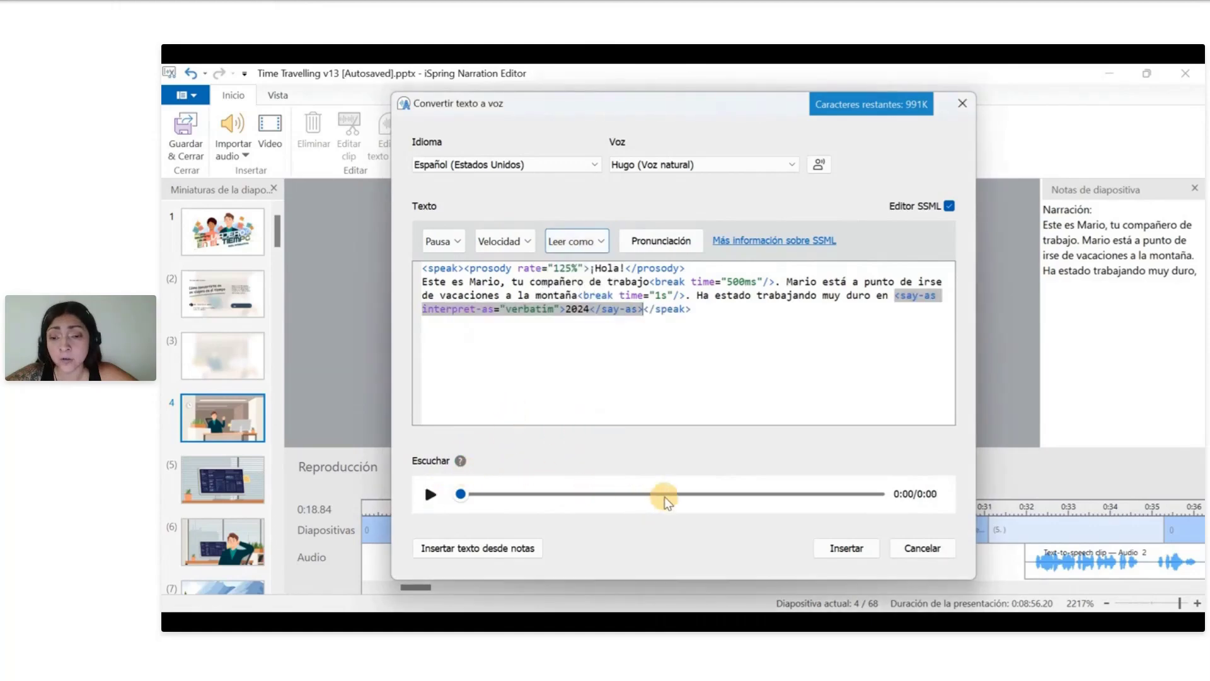
left_click_drag(664, 496, 685, 495)
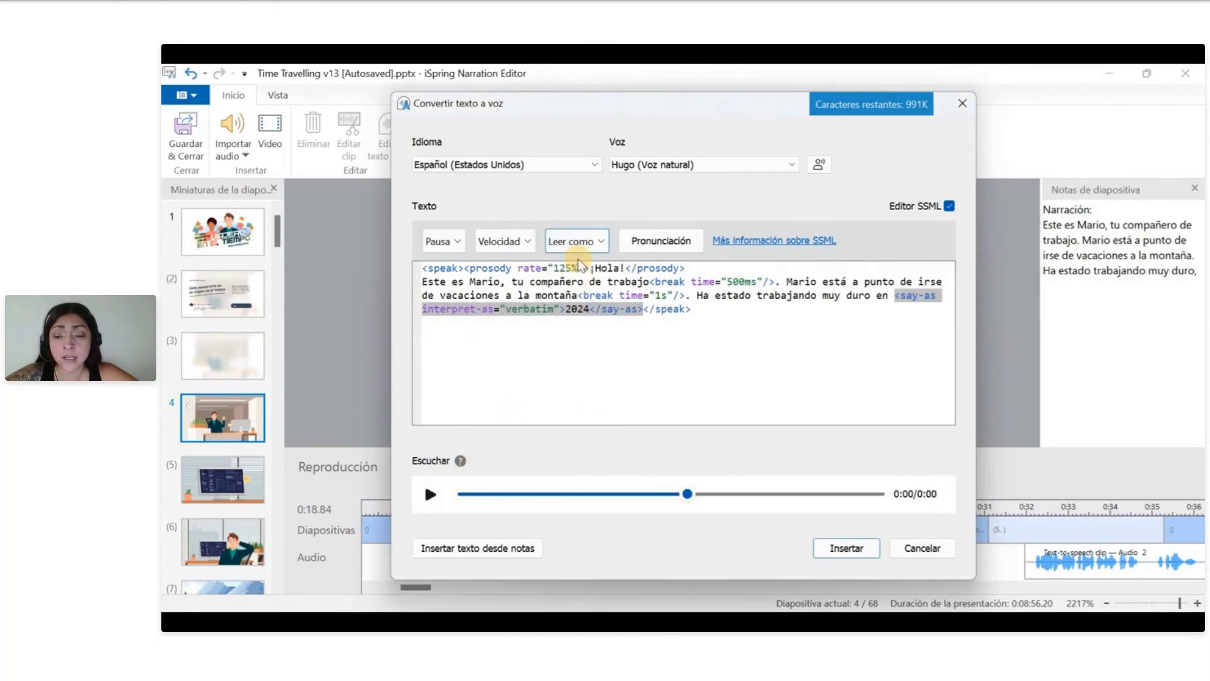
left_click(431, 490)
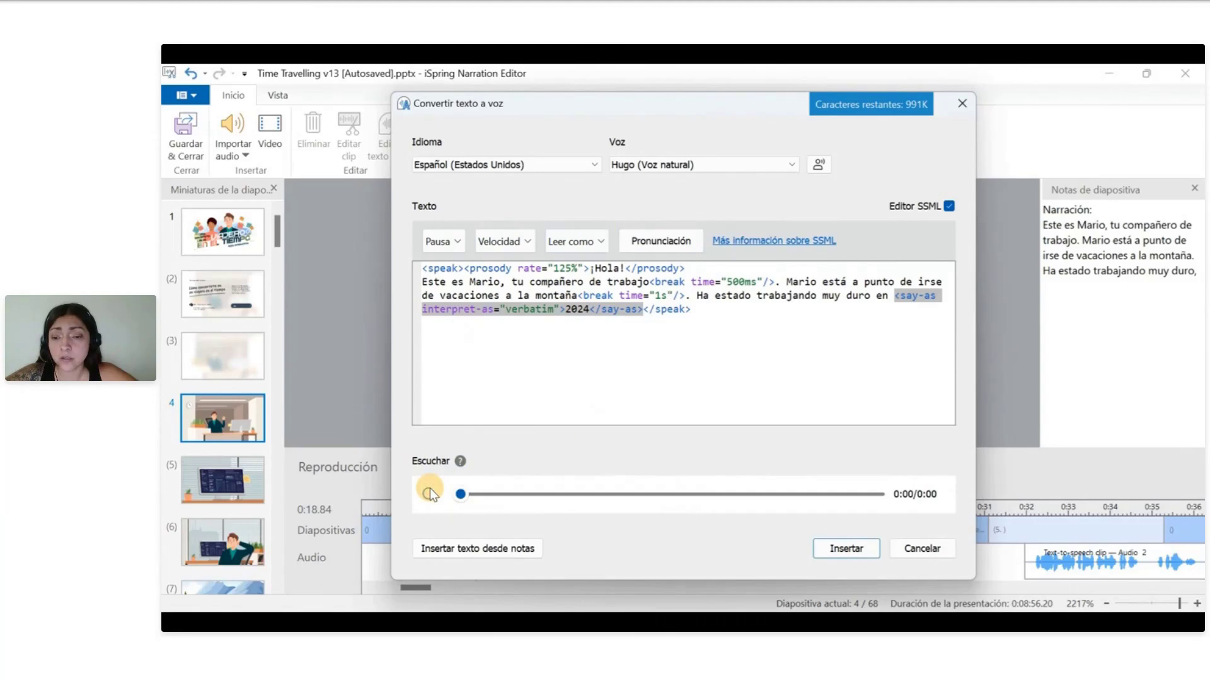
left_click_drag(461, 493, 672, 493)
left_click(440, 501)
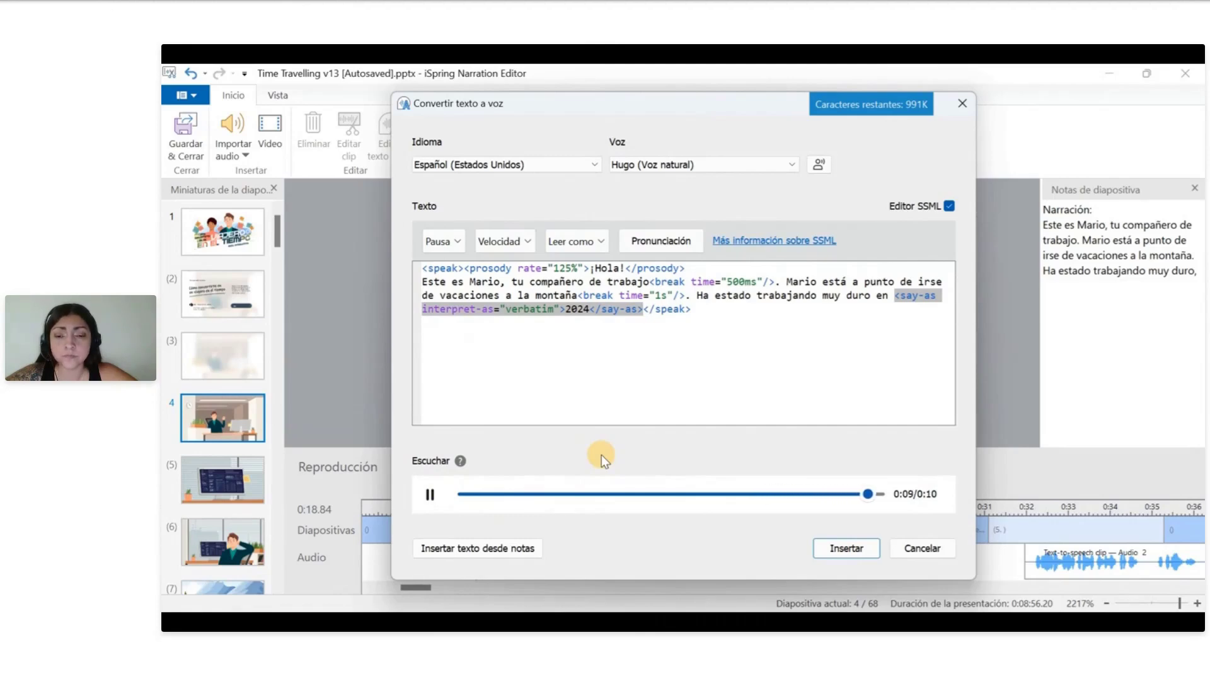
left_click(599, 370)
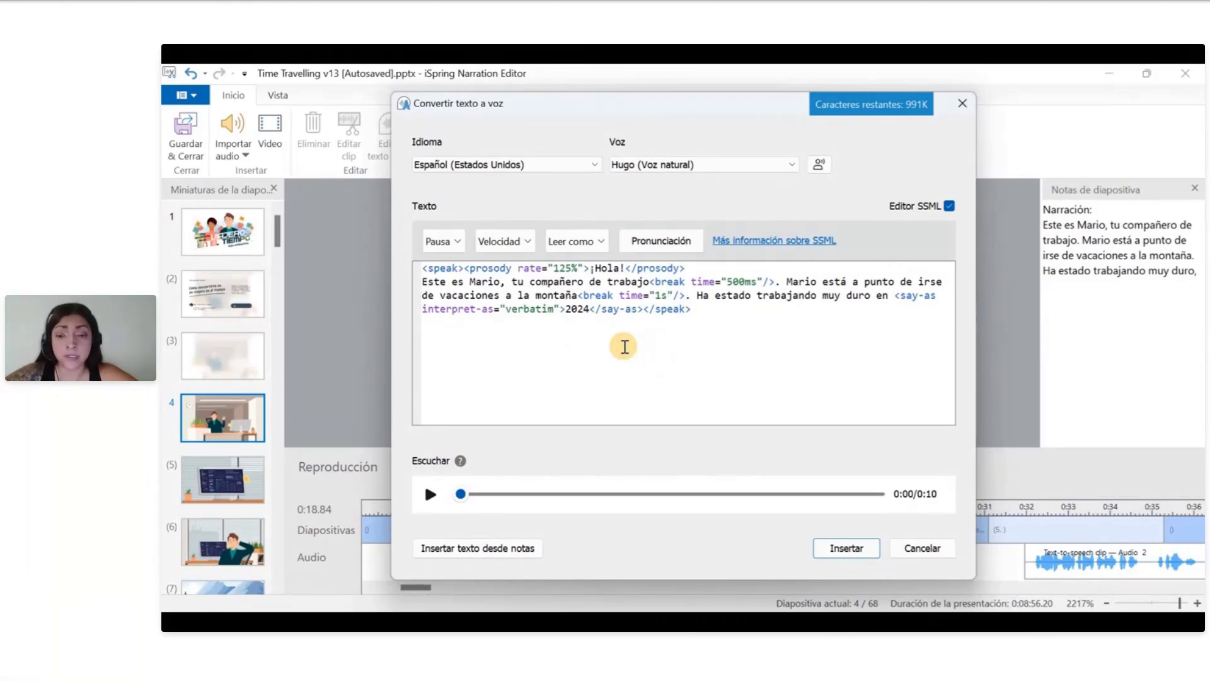
key("ctrl+z")
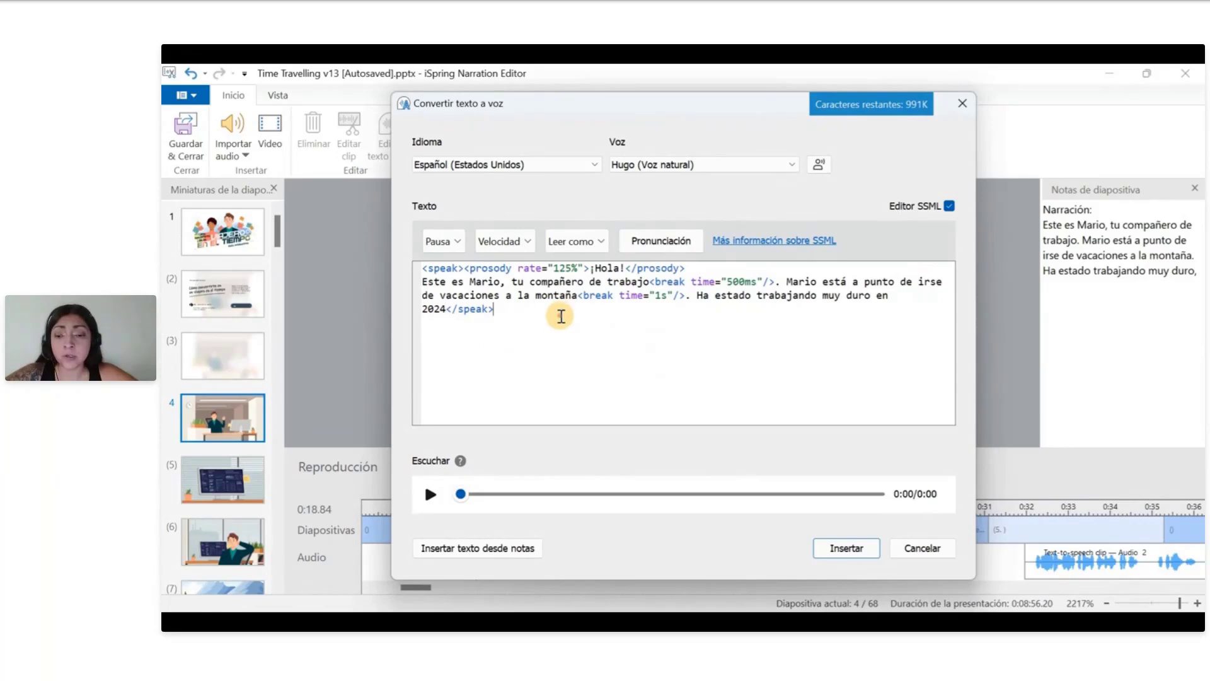
Insert the converted text-to-speech narration into the presentation.
left_click(846, 547)
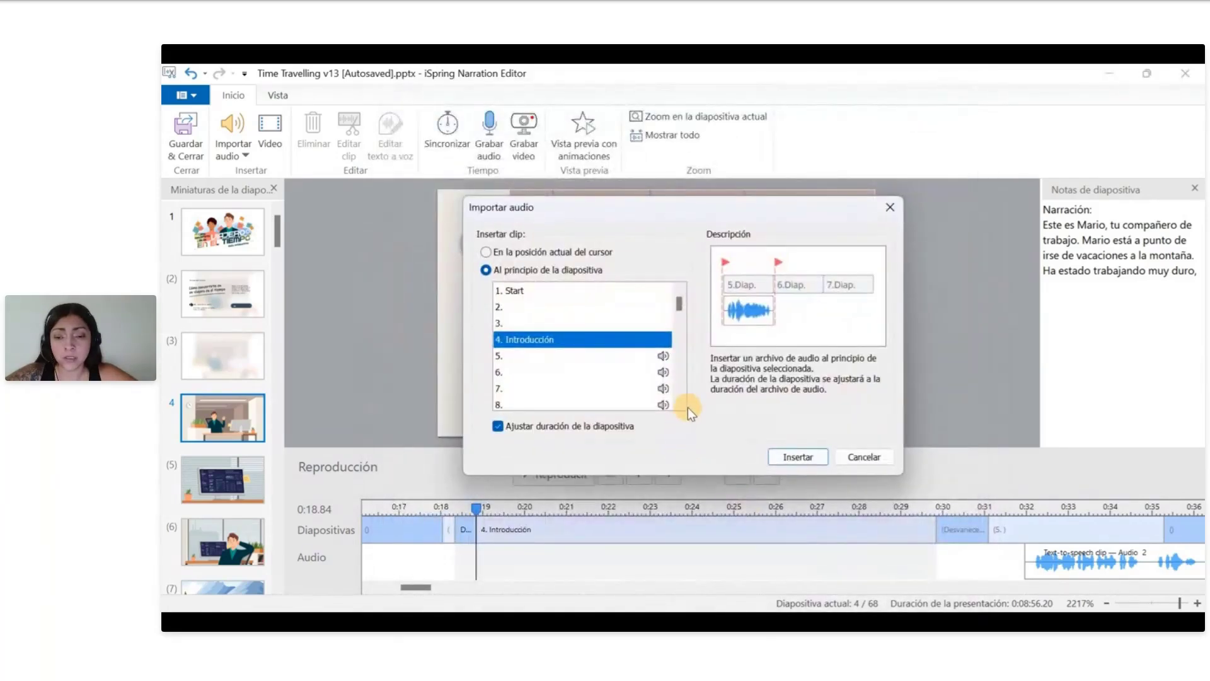